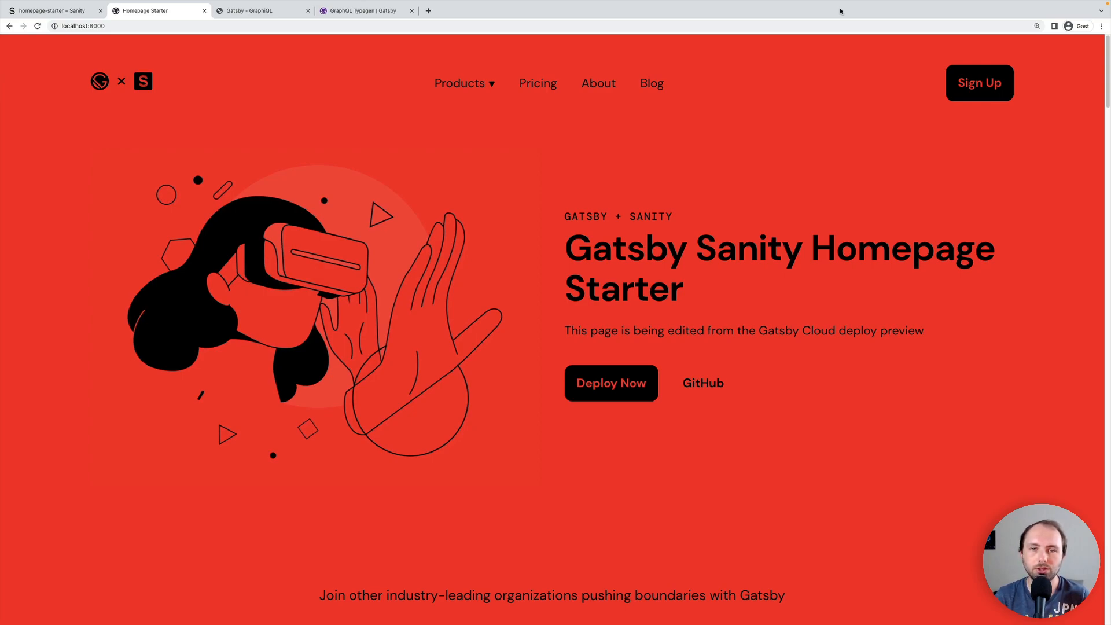
Switch to the editor and focus the homepage field of the GraphQL query in index.tsx.
{"action": "key", "text": "super+Tab"}
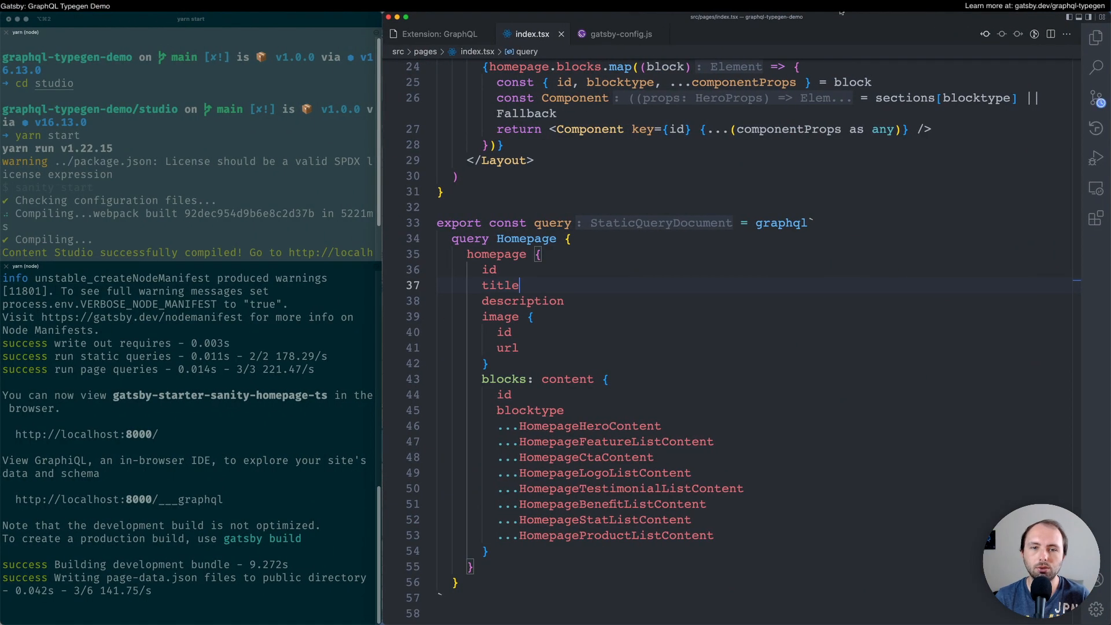
{"action": "scroll", "coordinate": [714, 295], "scroll_direction": "up", "scroll_amount": 6}
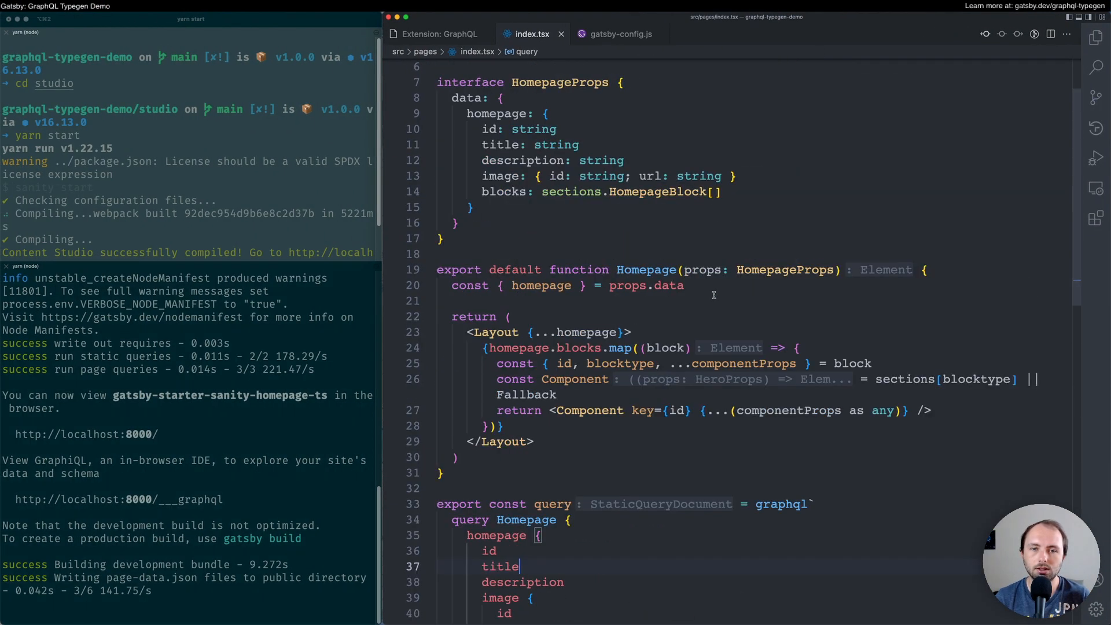
{"action": "scroll", "coordinate": [714, 295], "scroll_direction": "up", "scroll_amount": 3}
{"action": "scroll", "coordinate": [714, 295], "scroll_direction": "down", "scroll_amount": 5}
{"action": "scroll", "coordinate": [713, 295], "scroll_direction": "down", "scroll_amount": 5}
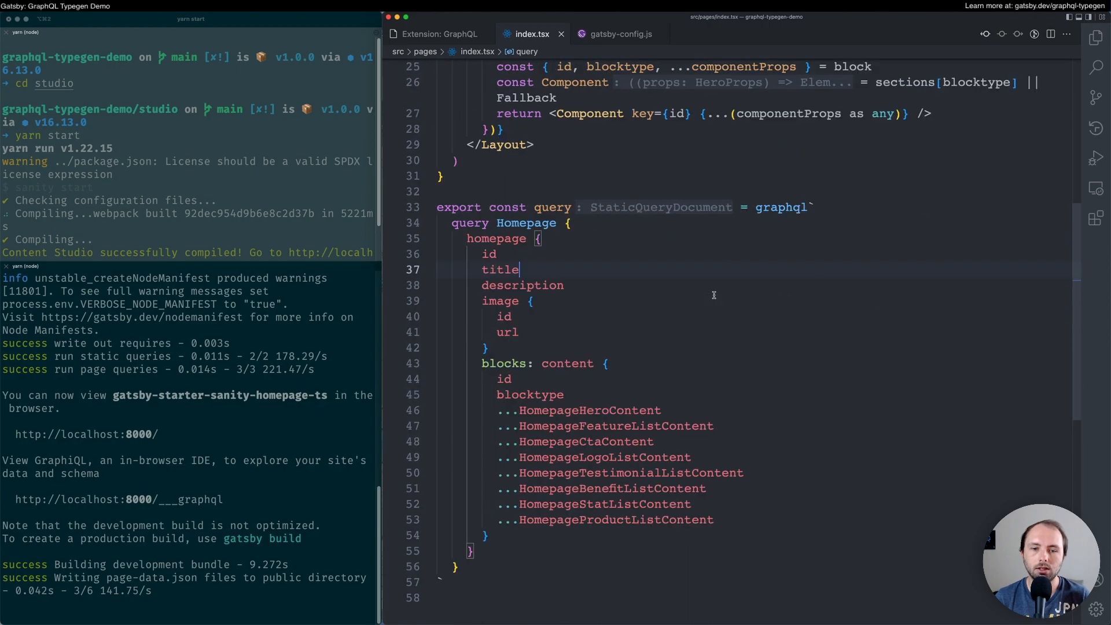
{"action": "scroll", "coordinate": [694, 280], "scroll_direction": "down", "scroll_amount": 2}
{"action": "scroll", "coordinate": [694, 280], "scroll_direction": "up", "scroll_amount": 2}
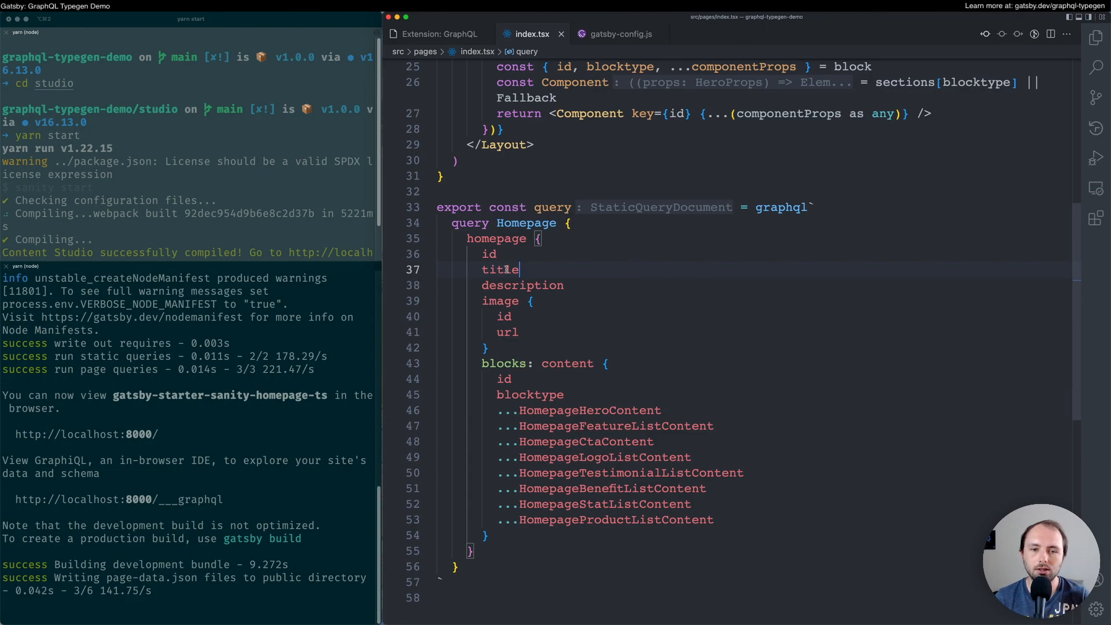
{"action": "left_click", "coordinate": [570, 240]}
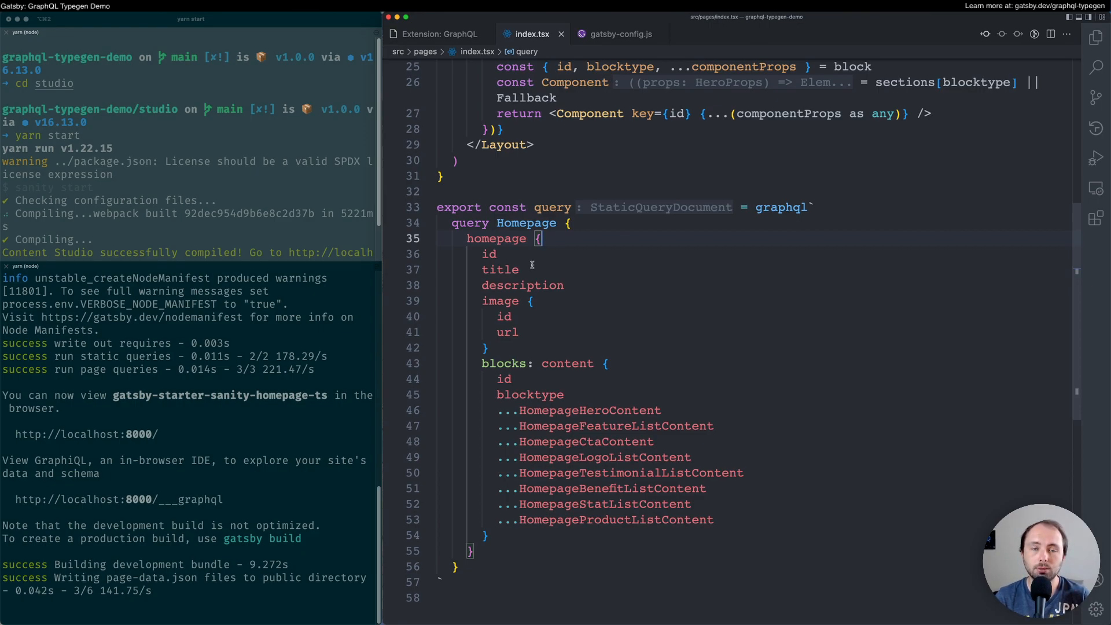
In GraphiQL, bring up suggested fields inside homepage, then remove the empty line again.
{"action": "key", "text": "super+Tab"}
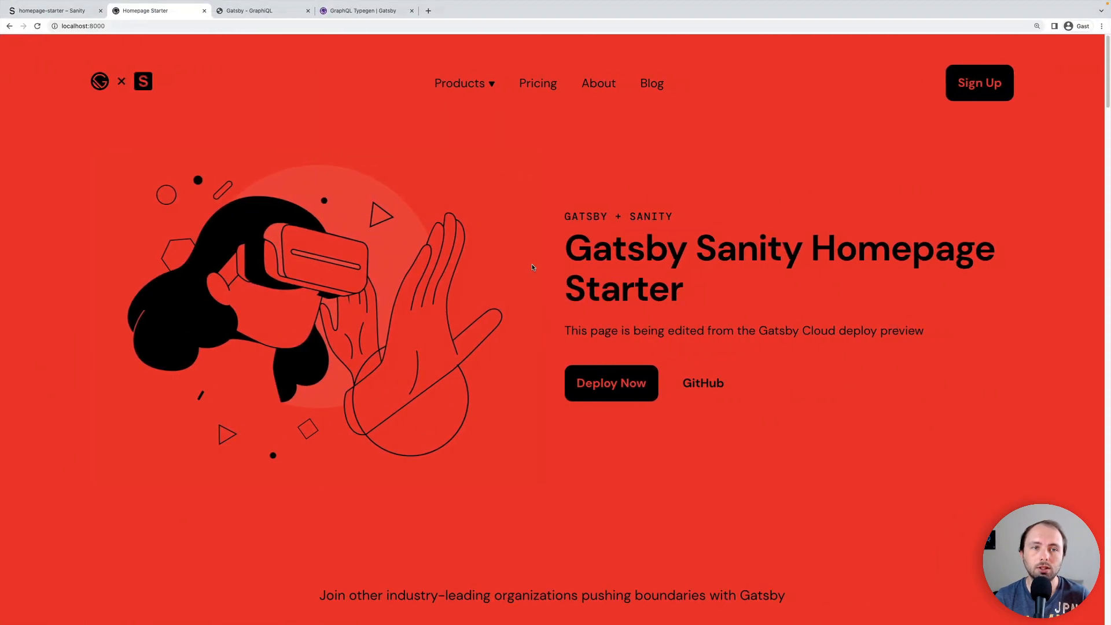
{"action": "left_click", "coordinate": [252, 10]}
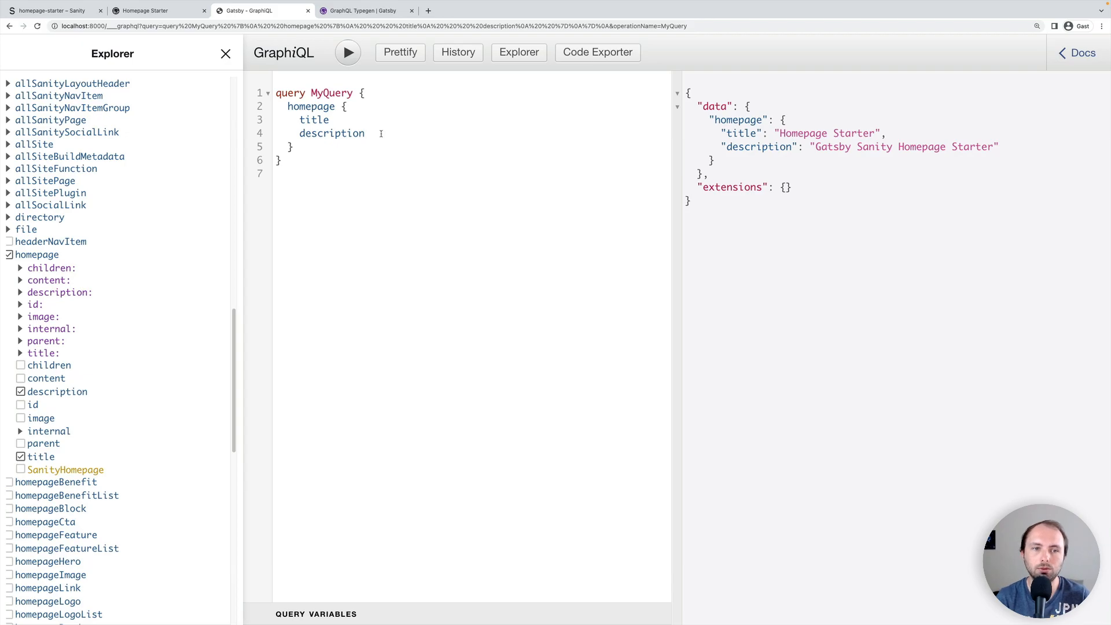
{"action": "key", "text": "Return"}
{"action": "key", "text": "ctrl+space"}
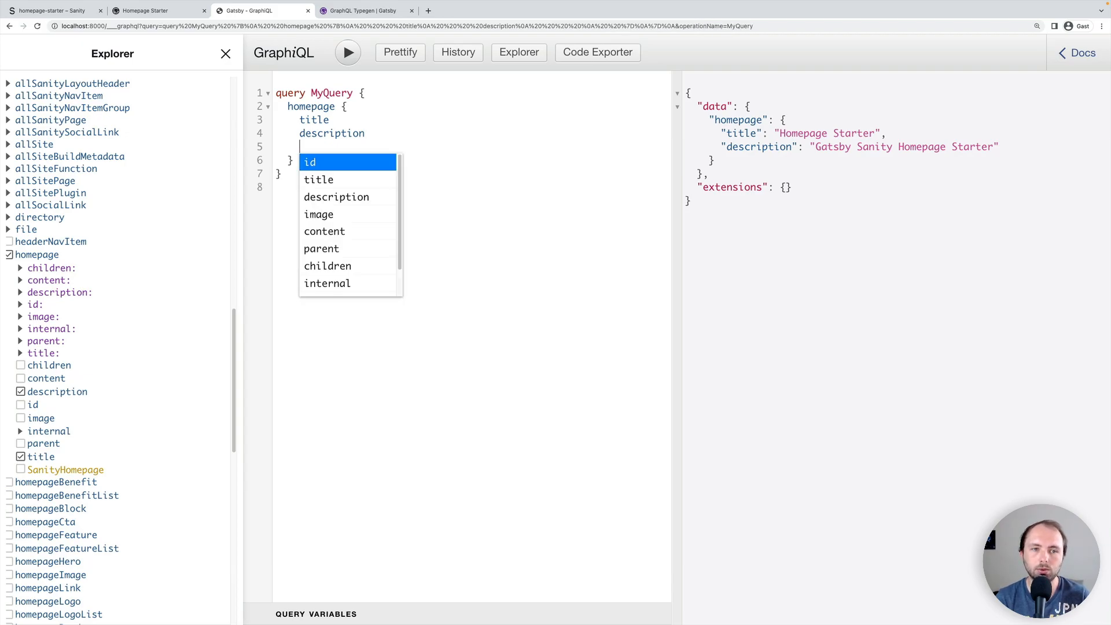
{"action": "key", "text": "BackSpace"}
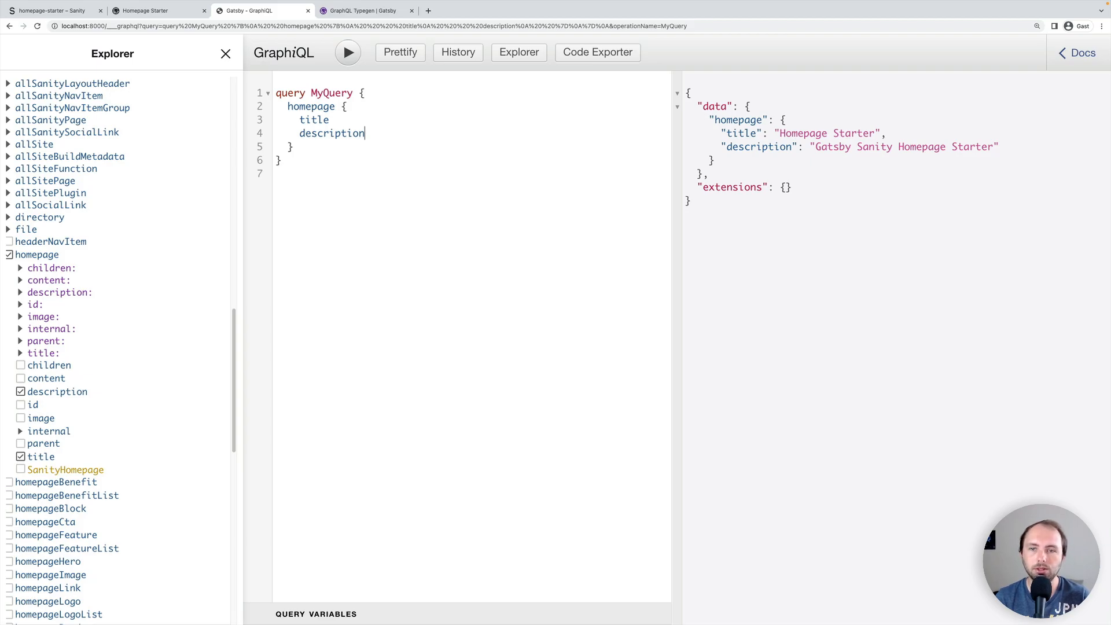
{"action": "key", "text": "ctrl+Left"}
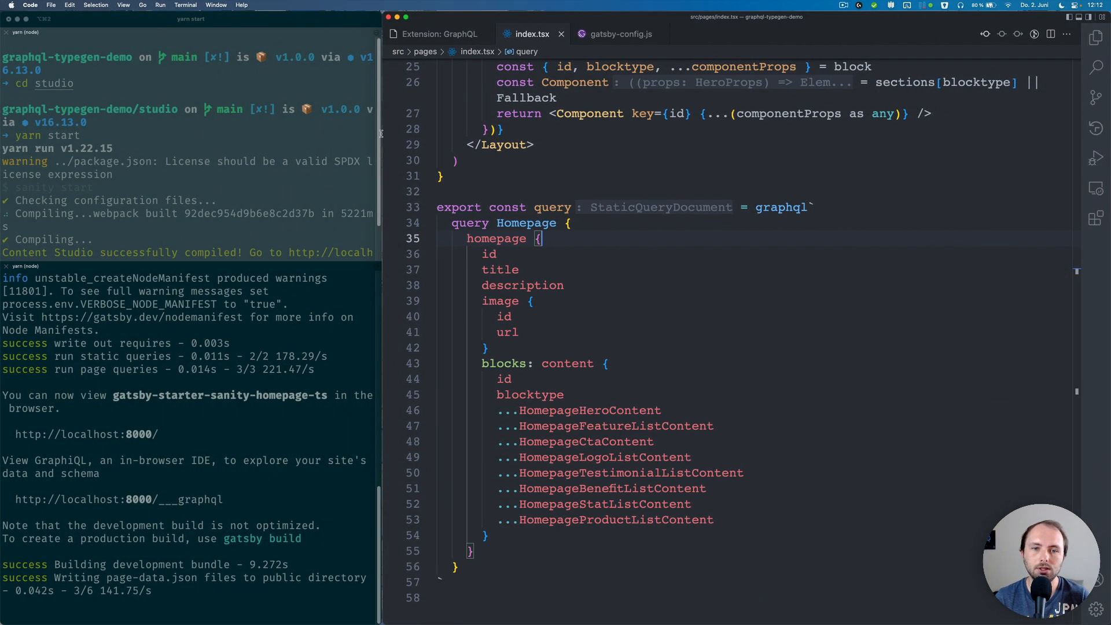
{"action": "scroll", "coordinate": [582, 274], "scroll_direction": "up", "scroll_amount": 10}
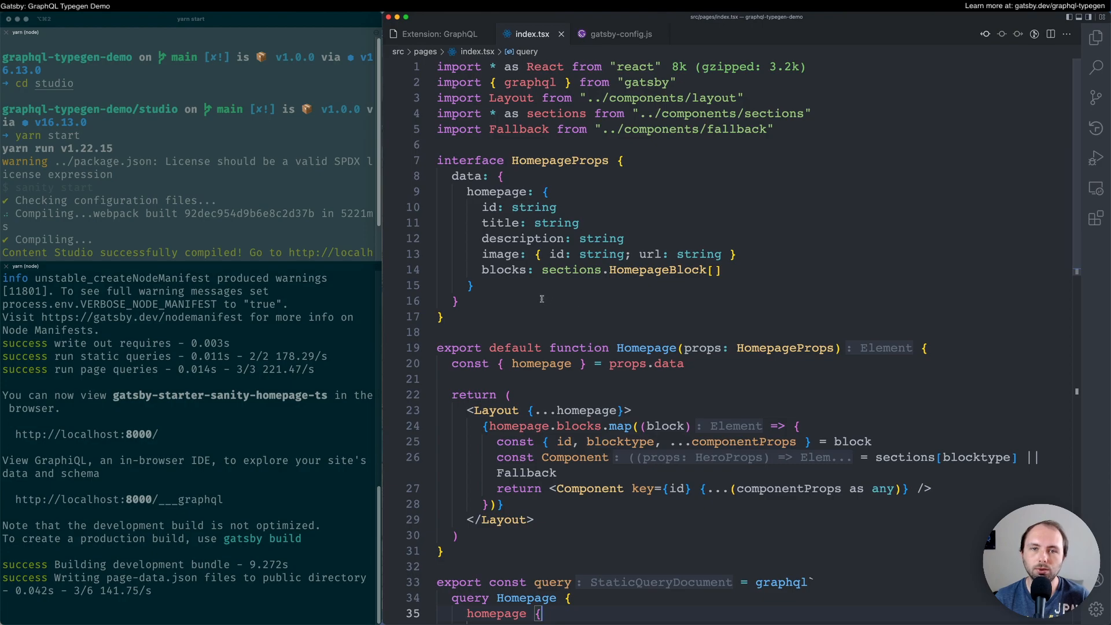
{"action": "left_click_drag", "start_coordinate": [447, 318], "coordinate": [437, 161]}
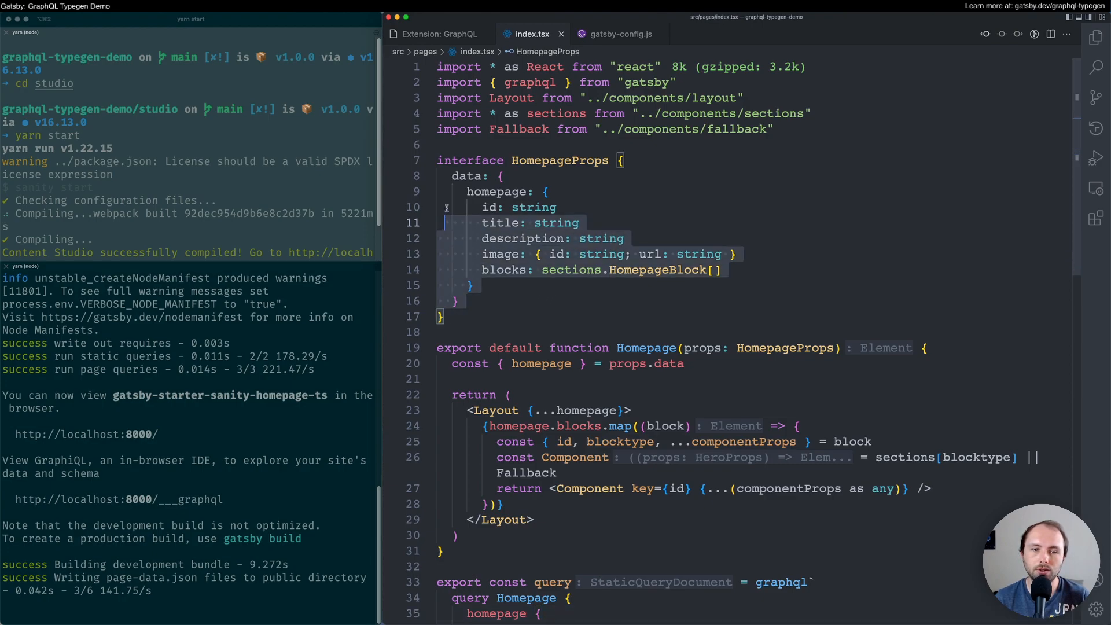
{"action": "left_click", "coordinate": [579, 198]}
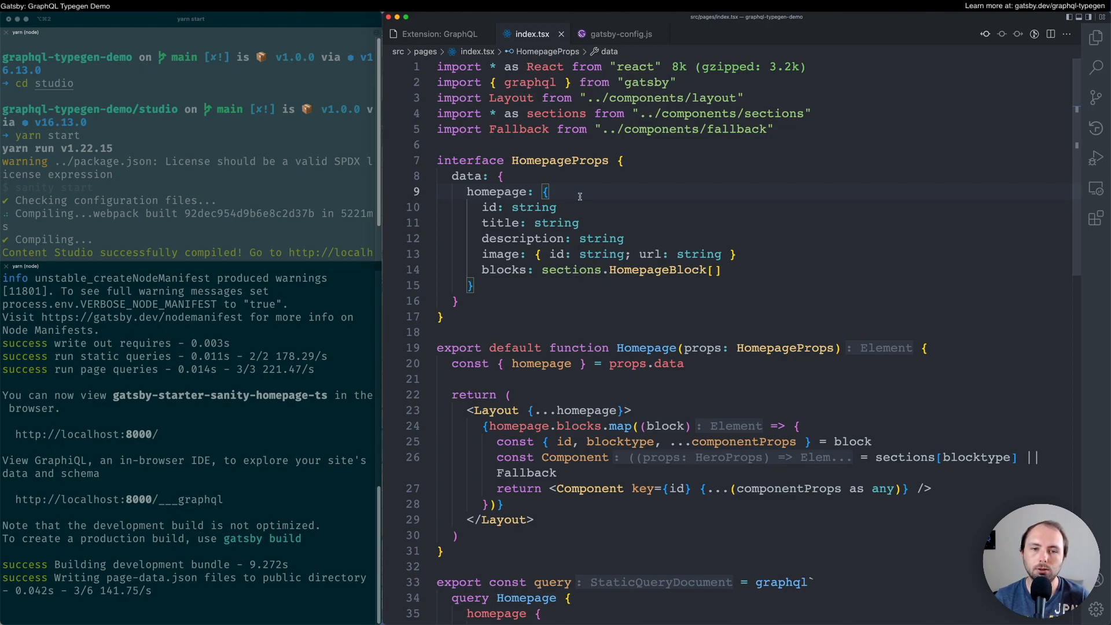
{"action": "mouse_move", "coordinate": [476, 285]}
{"action": "left_mouse_down"}
{"action": "mouse_move", "coordinate": [478, 224]}
{"action": "mouse_move", "coordinate": [548, 191]}
{"action": "left_mouse_up"}
{"action": "left_click", "coordinate": [563, 191]}
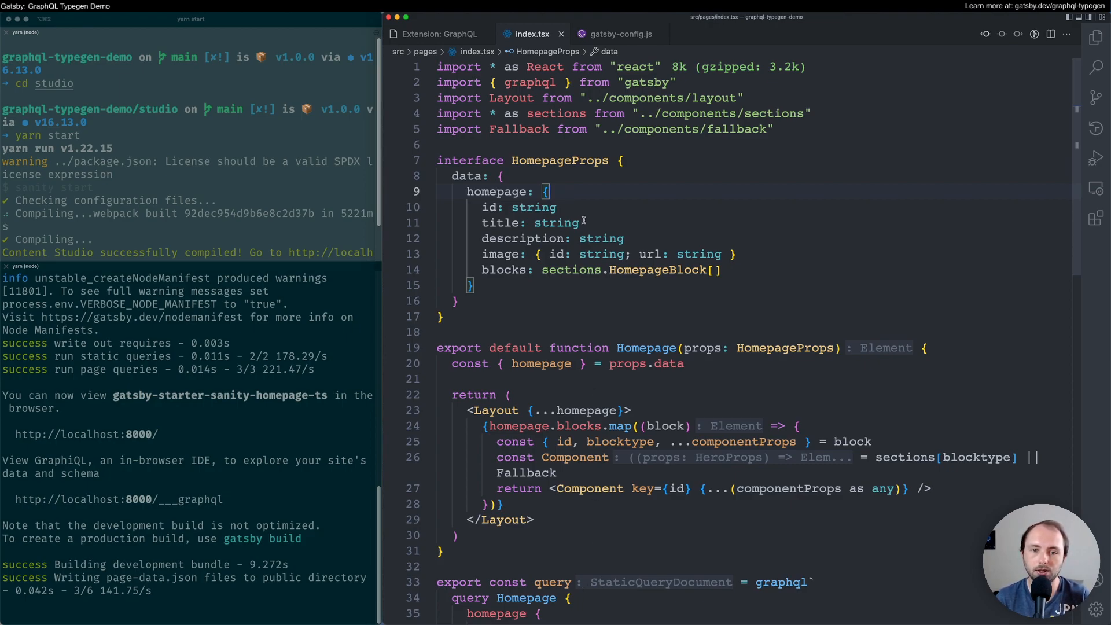
{"action": "scroll", "coordinate": [584, 221], "scroll_direction": "down", "scroll_amount": 2}
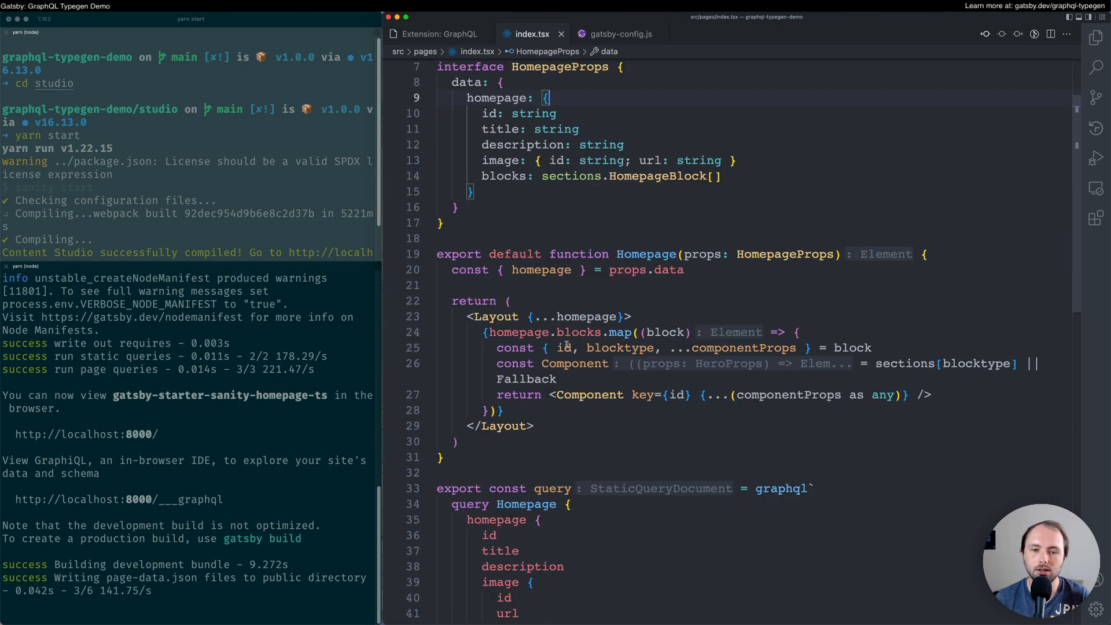
{"action": "mouse_move", "coordinate": [618, 441]}
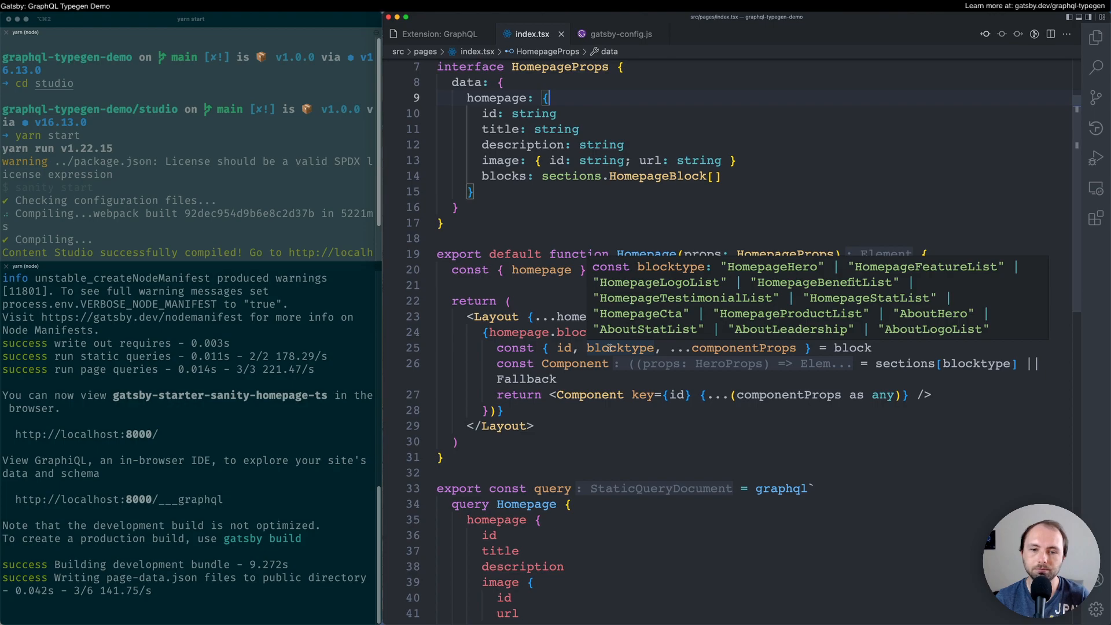
{"action": "scroll", "coordinate": [609, 347], "scroll_direction": "up", "scroll_amount": 2}
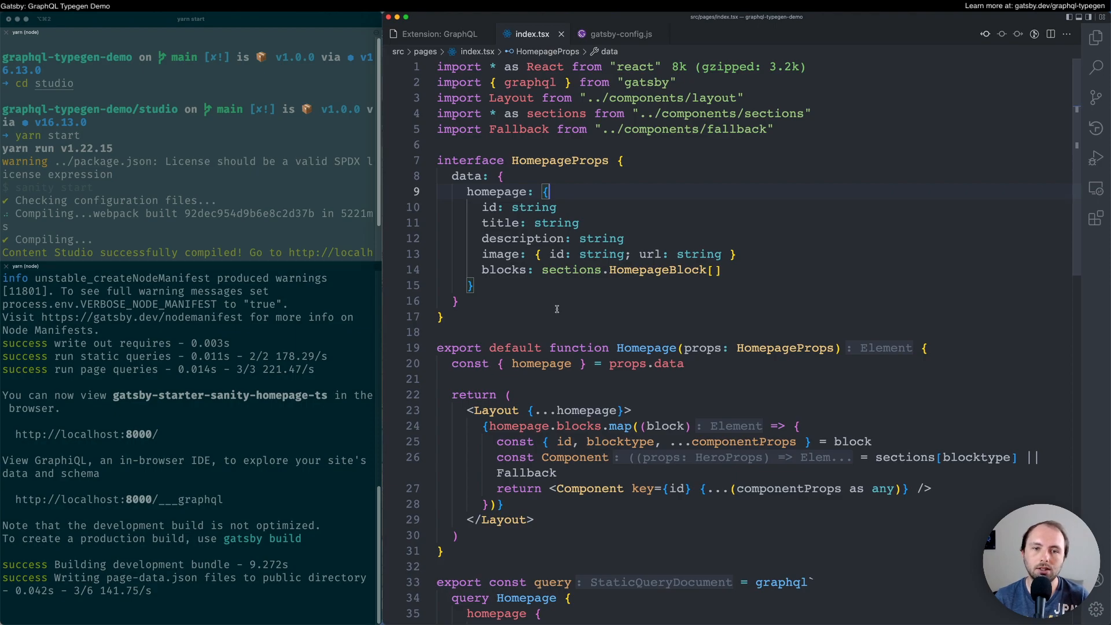
Show the GraphQL extension's details page with its autocompletion demo.
{"action": "left_click", "coordinate": [439, 33]}
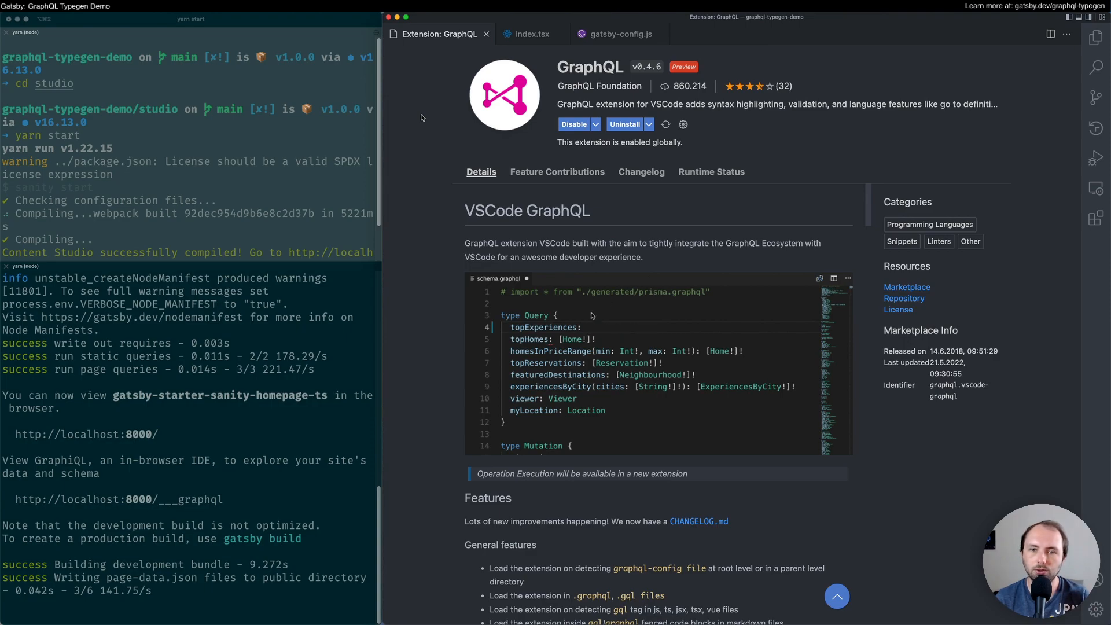
Stop the running Gatsby development server from the terminal.
{"action": "left_click", "coordinate": [527, 33]}
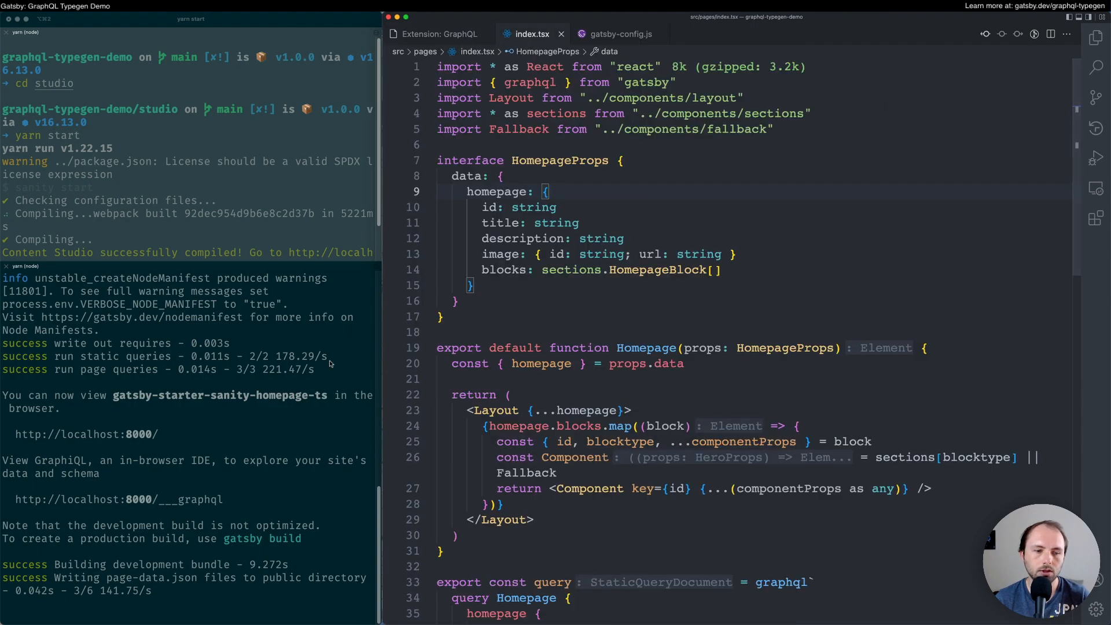
{"action": "left_click", "coordinate": [282, 383]}
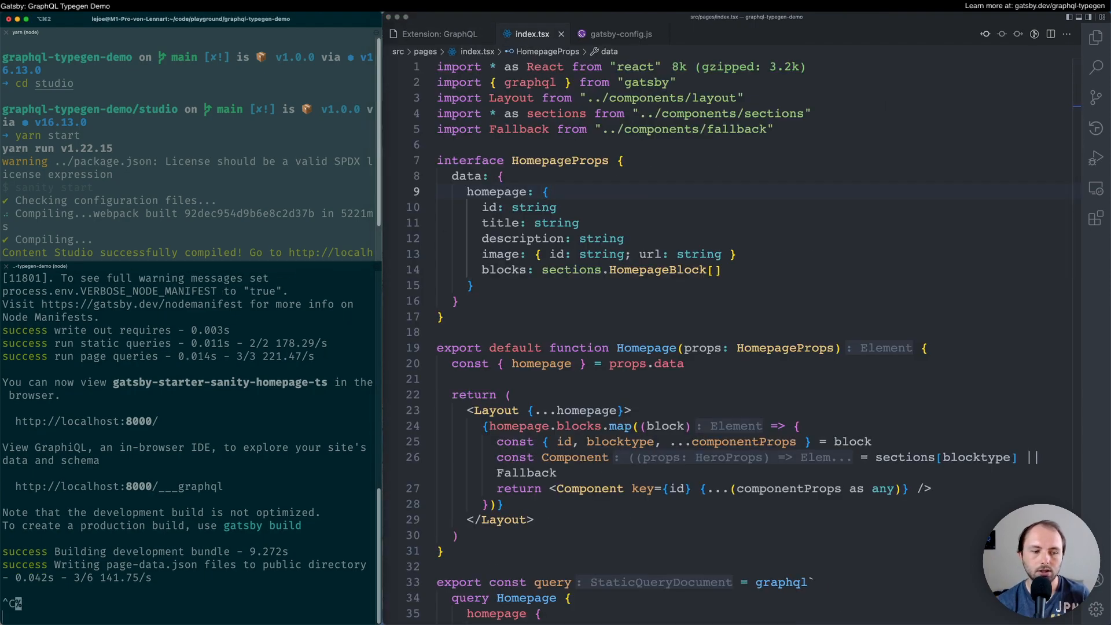
{"action": "key", "text": "ctrl+c"}
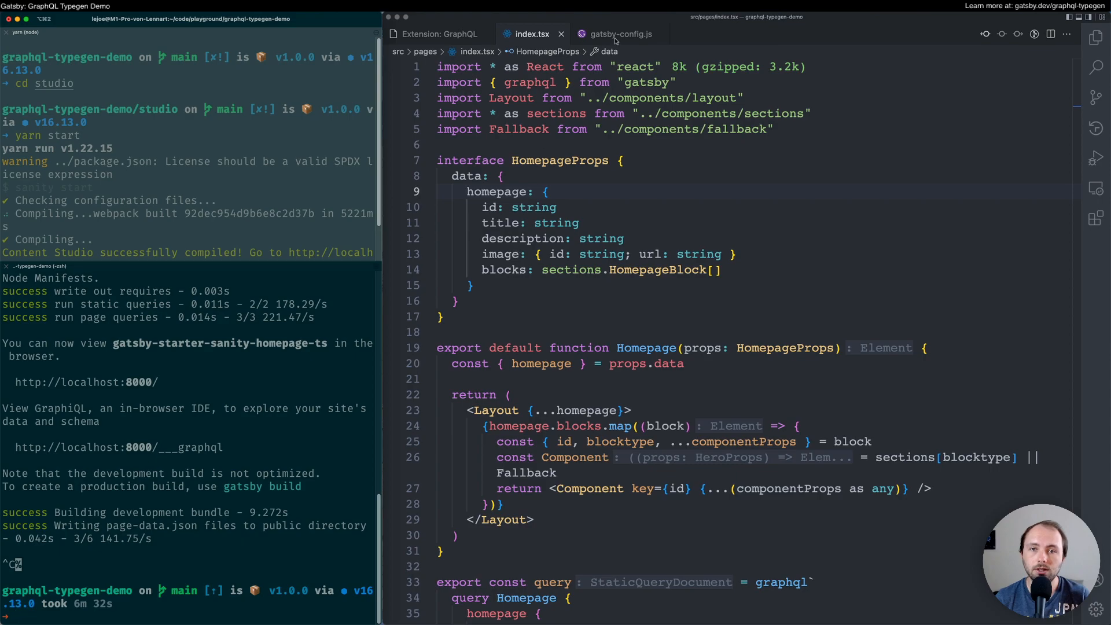
Add graphqlTypegen: true inside module.exports in gatsby-config.js and save it.
{"action": "left_click", "coordinate": [615, 34]}
{"action": "left_click", "coordinate": [585, 143]}
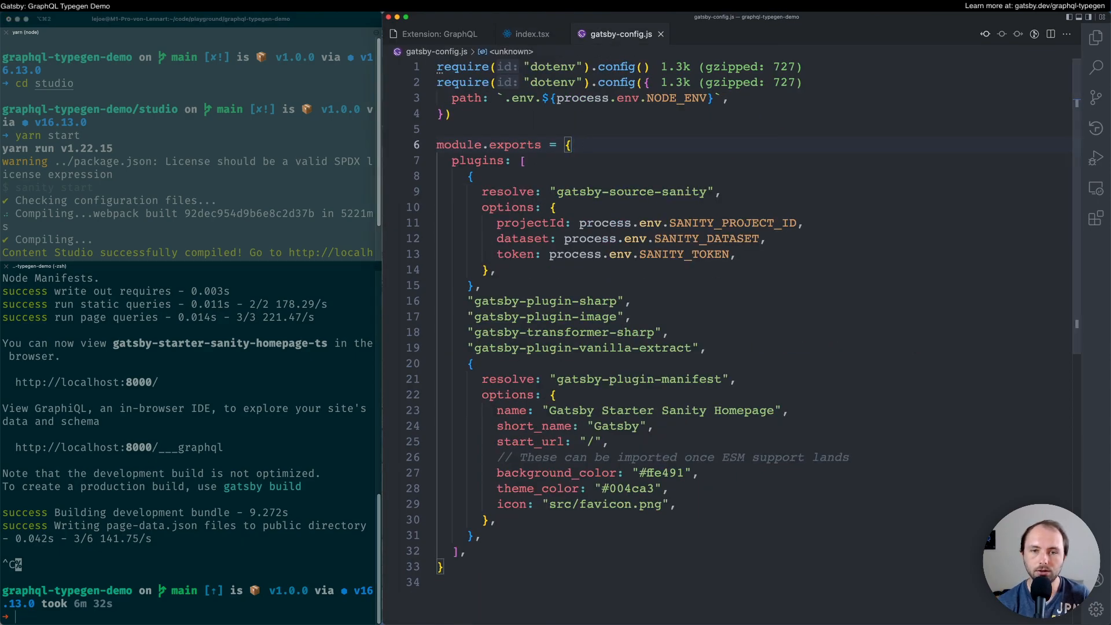
{"action": "key", "text": "Return"}
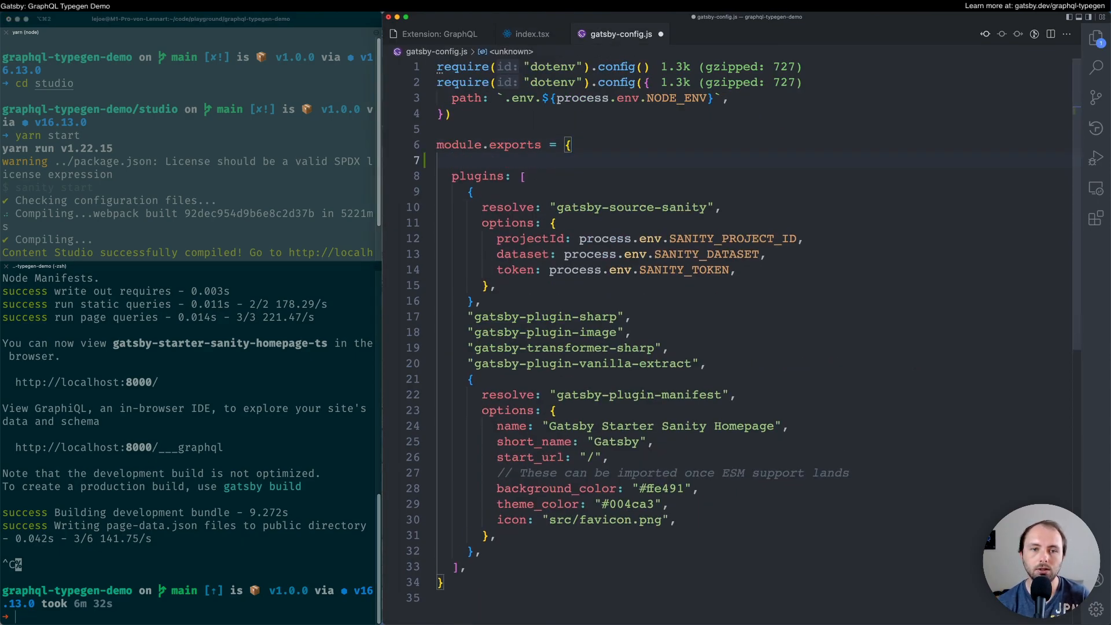
{"action": "type", "text": "graphql"}
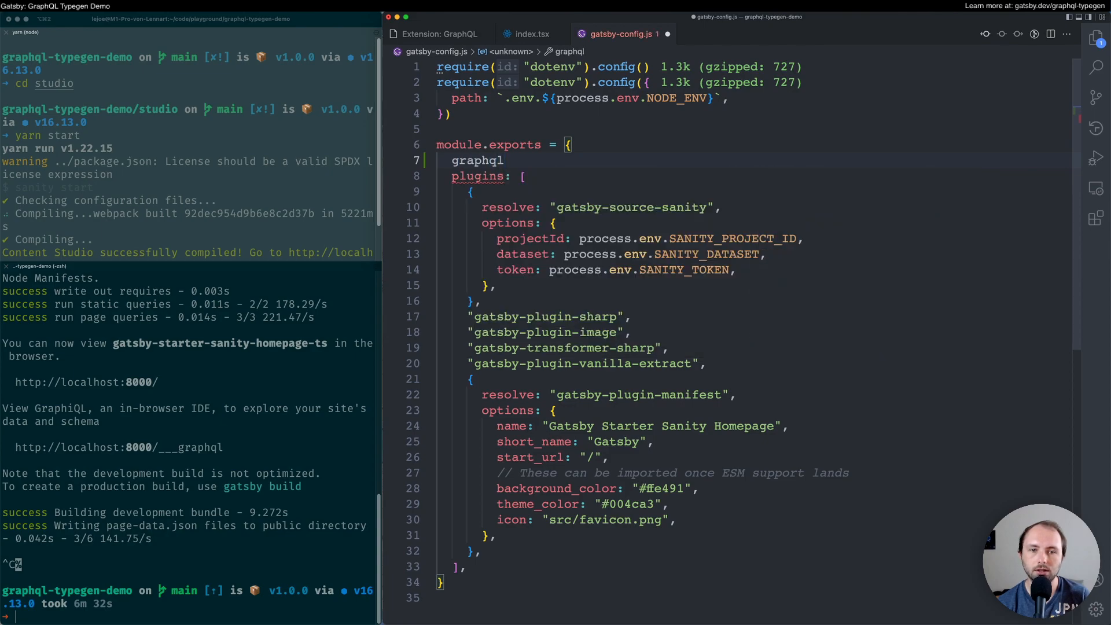
{"action": "type", "text": "Typegen: tr"}
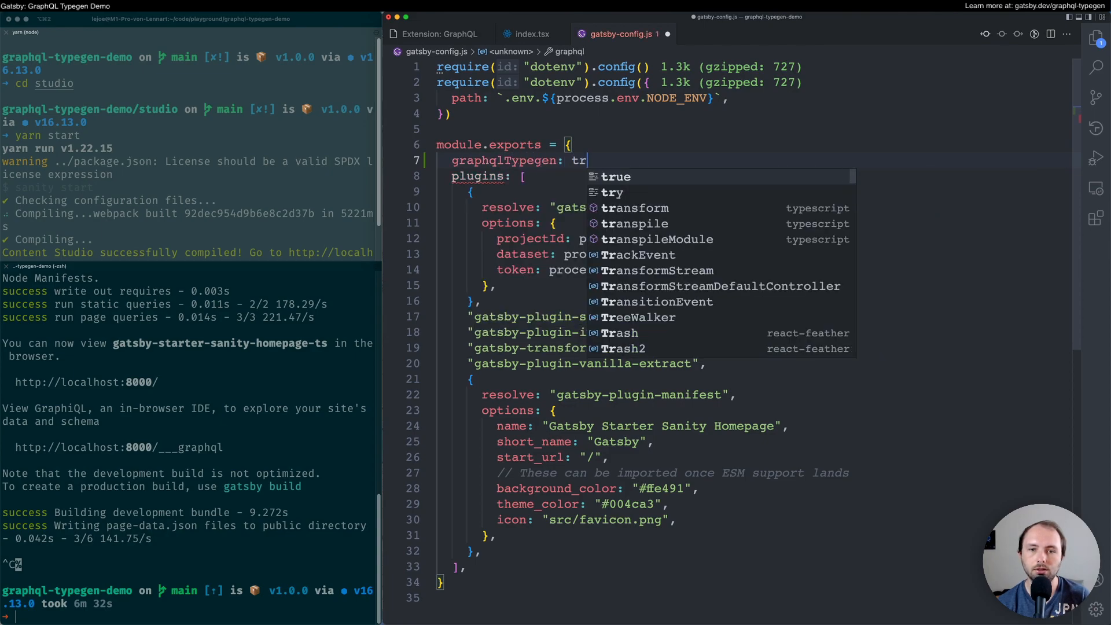
{"action": "type", "text": "ue,"}
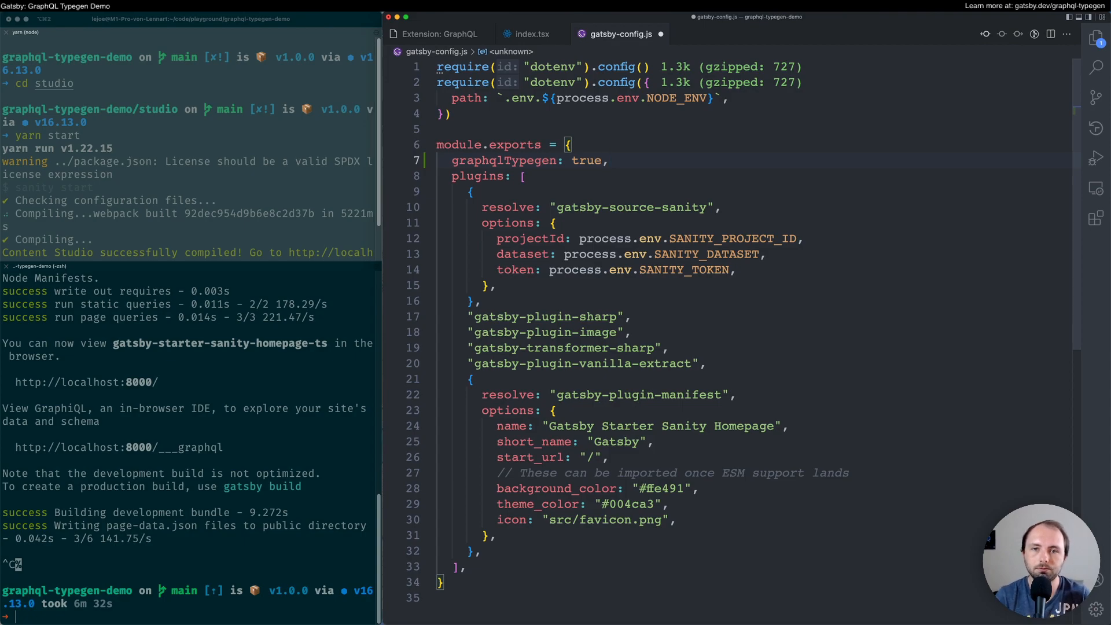
{"action": "key", "text": "super+s"}
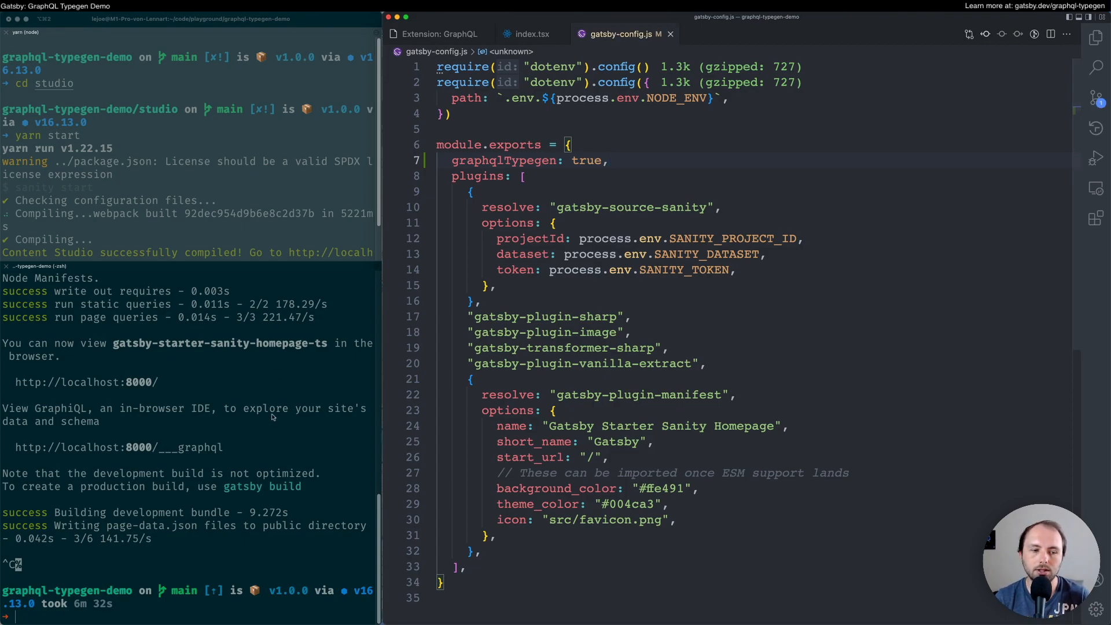
{"action": "left_click", "coordinate": [271, 417]}
{"action": "type", "text": "y"}
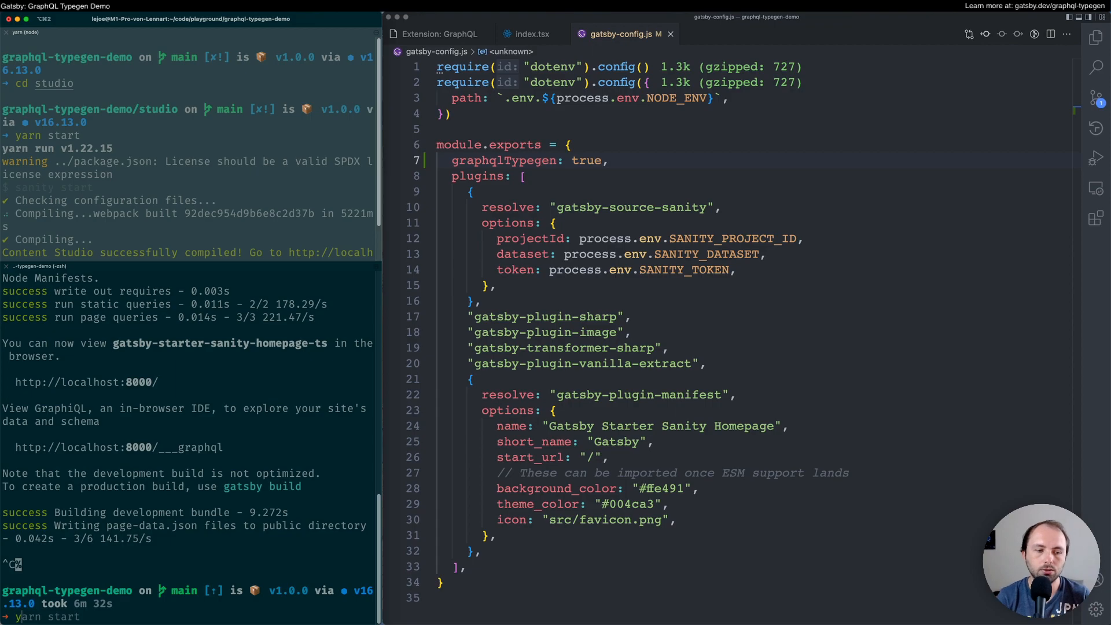
{"action": "type", "text": "arn start"}
Run yarn start, then open the generated .cache/typegen/graphql.config.json from the Explorer.
{"action": "key", "text": "Return"}
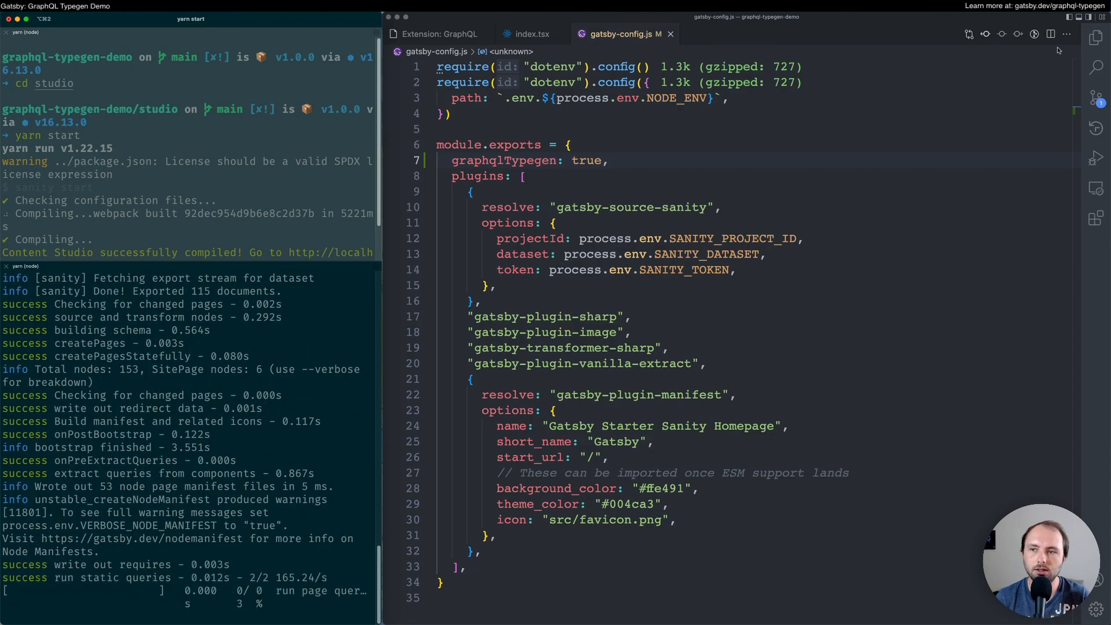
{"action": "left_click", "coordinate": [1095, 37]}
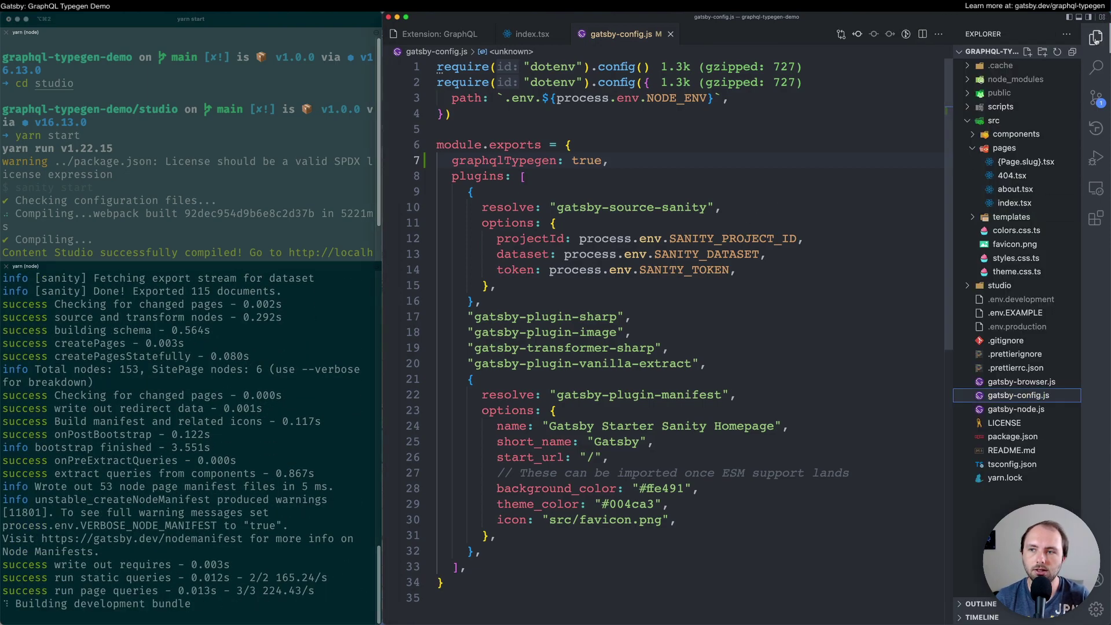
{"action": "left_click", "coordinate": [1024, 69]}
{"action": "left_click", "coordinate": [1029, 312]}
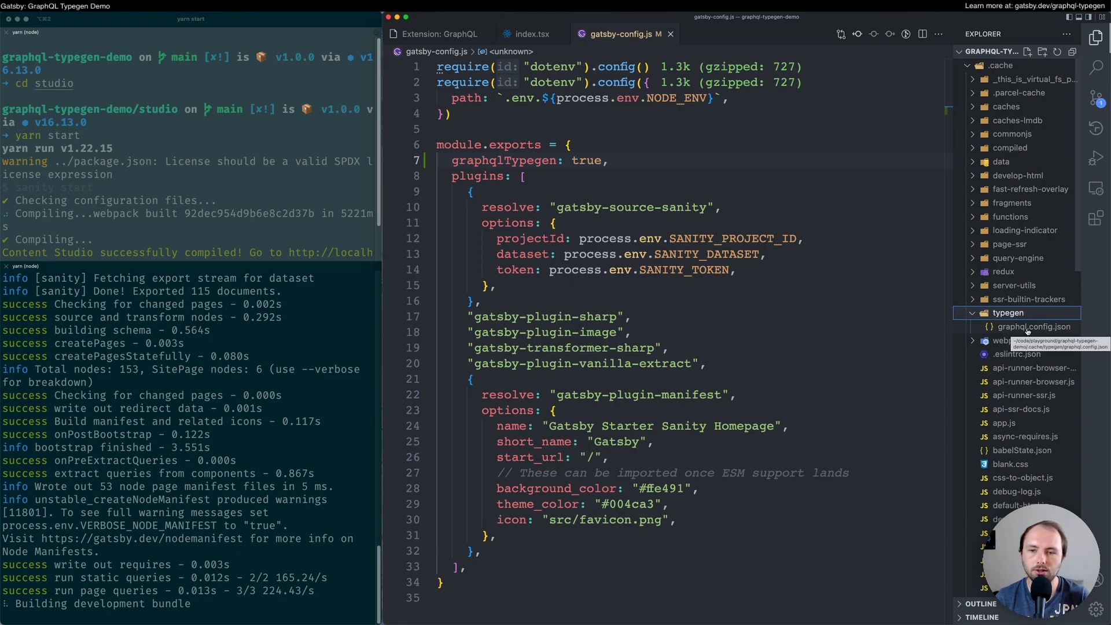
{"action": "left_click", "coordinate": [1028, 329]}
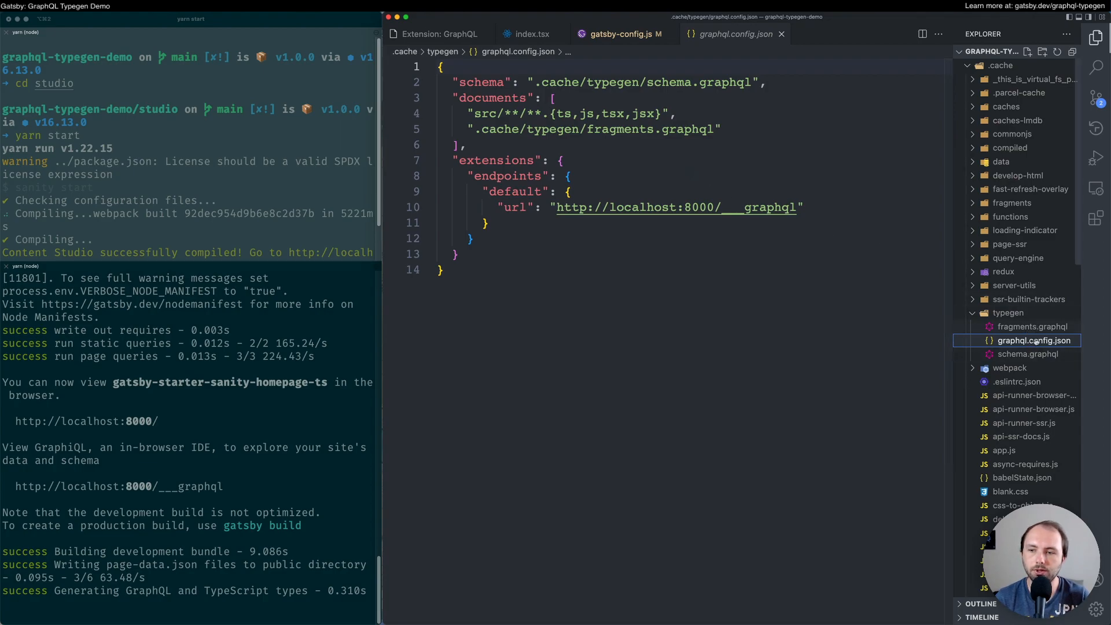
{"action": "left_click", "coordinate": [1009, 68]}
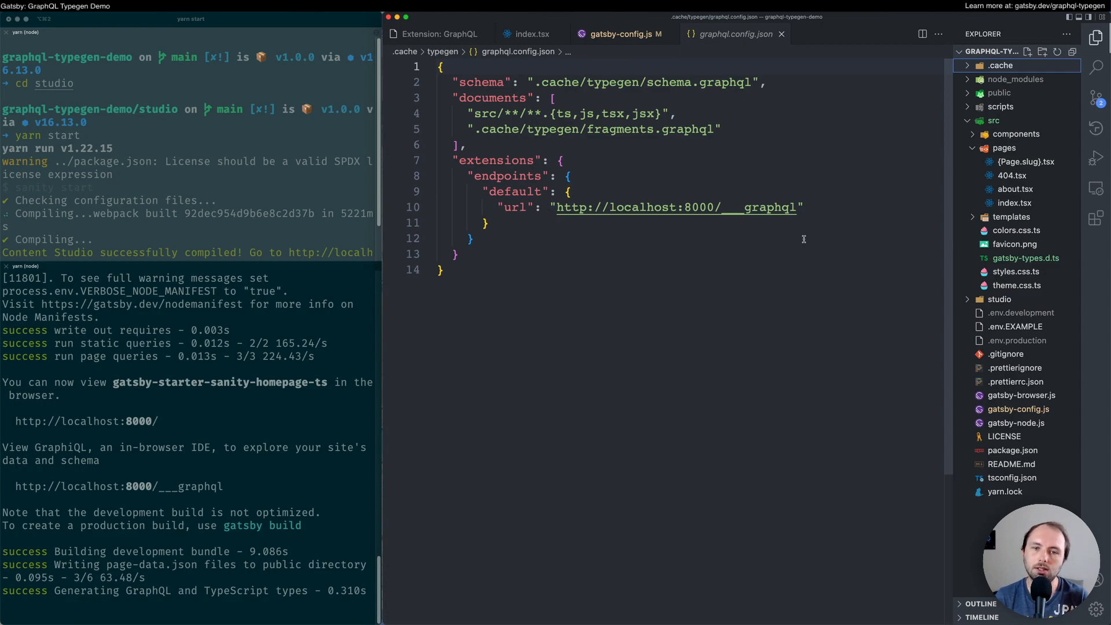
Replace HomepageProps' hand-written data type with Queries.HomepageQuery in index.tsx and save.
{"action": "left_click", "coordinate": [781, 34]}
{"action": "key", "text": "ctrl+Page_Up"}
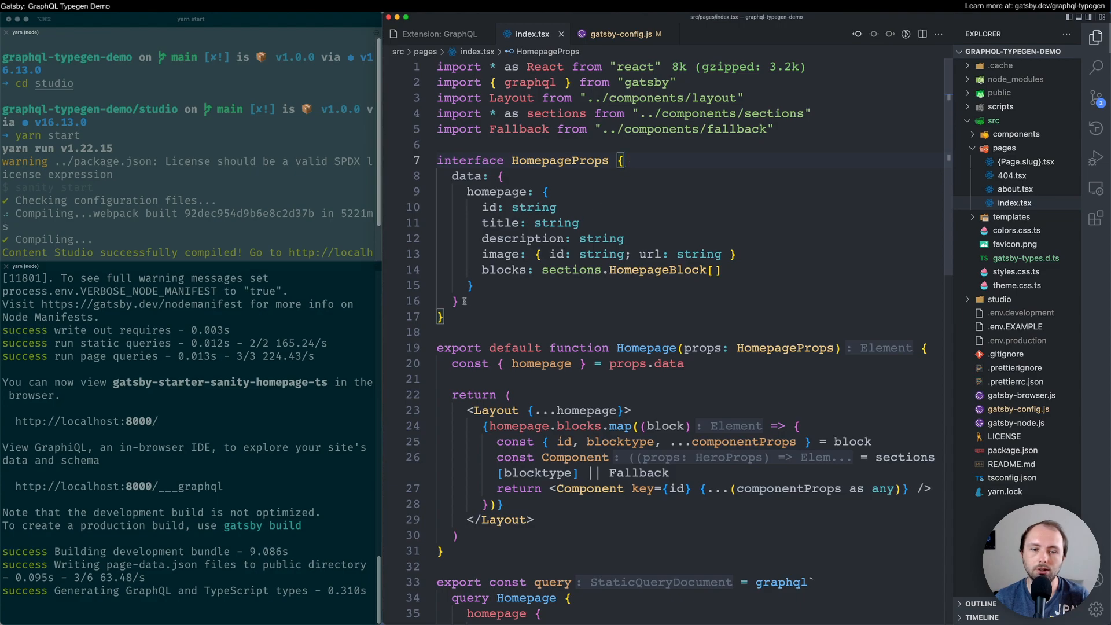
{"action": "left_click_drag", "start_coordinate": [460, 301], "coordinate": [502, 176]}
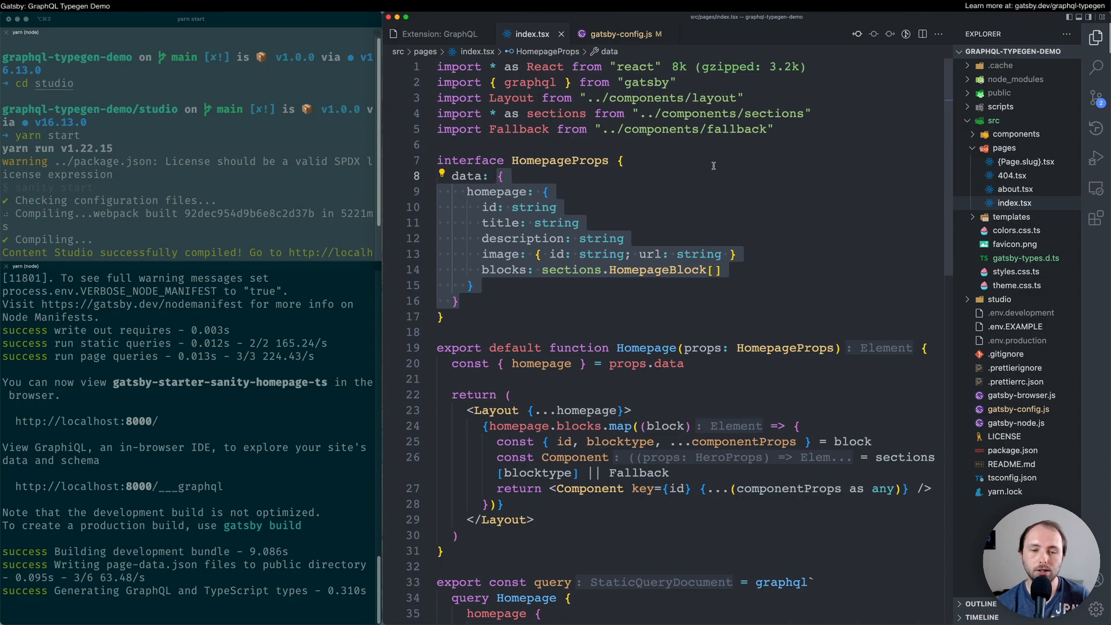
{"action": "type", "text": "Quer"}
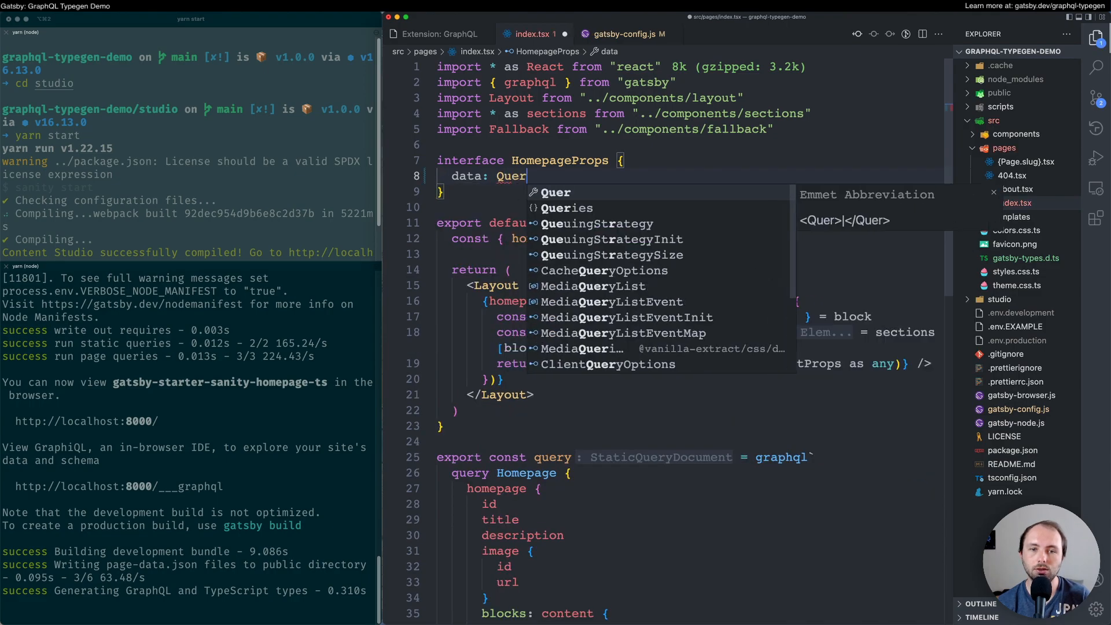
{"action": "type", "text": "ies."}
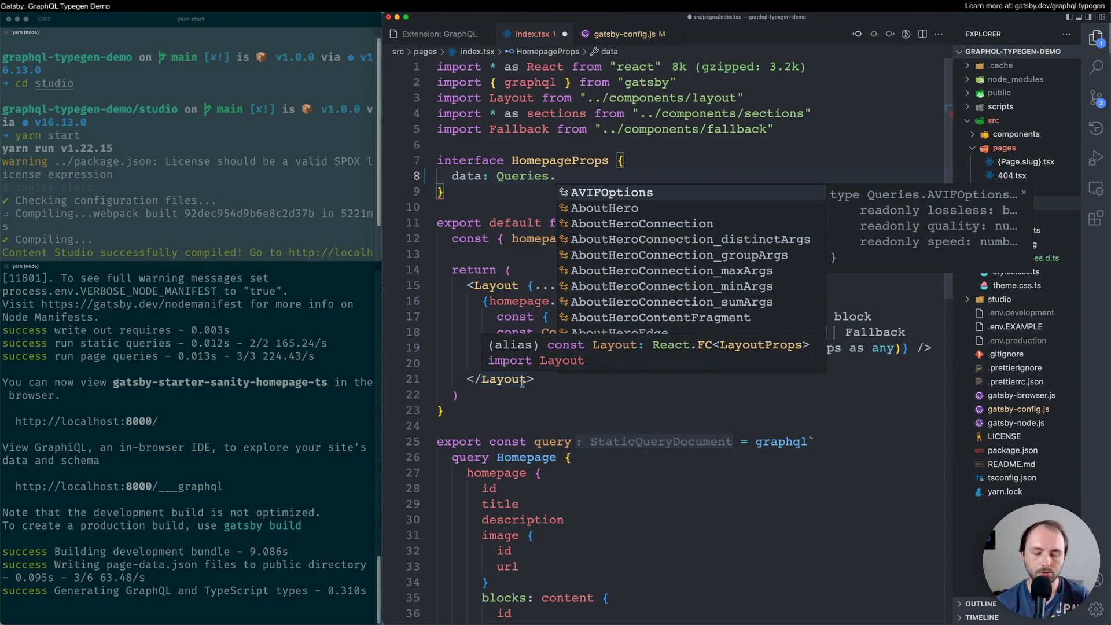
{"action": "type", "text": "Homepage"}
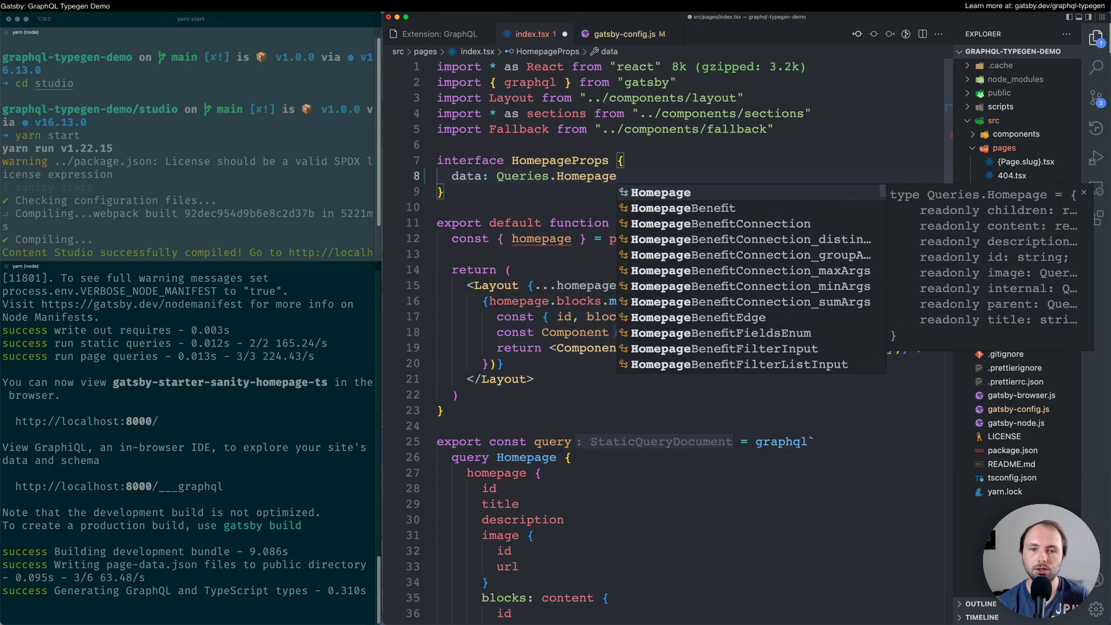
{"action": "type", "text": "Query"}
{"action": "key", "text": "super+s"}
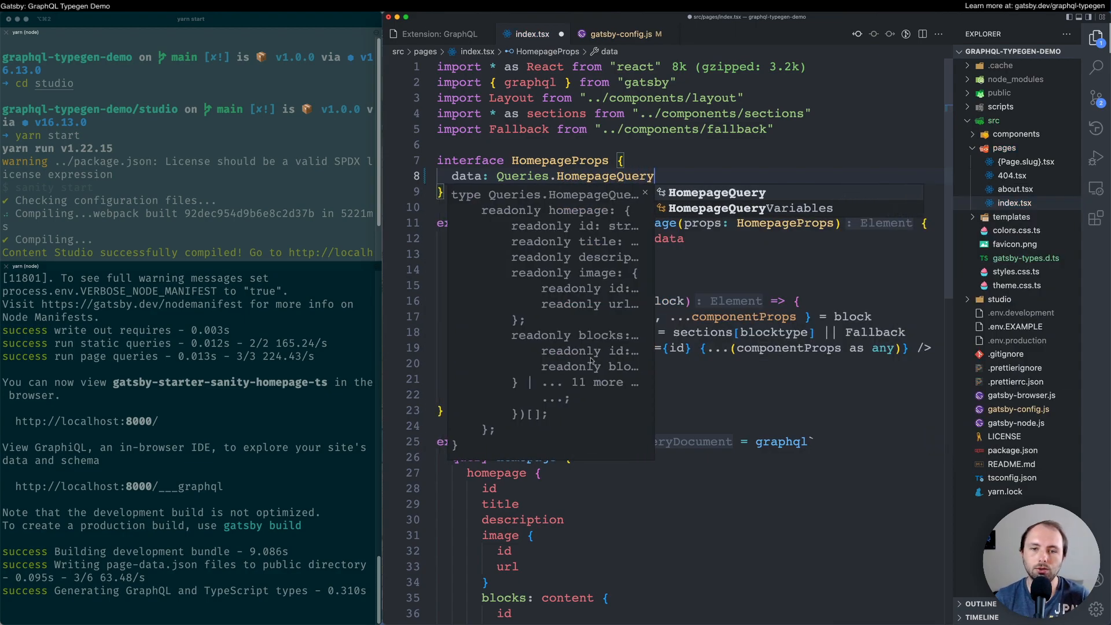
{"action": "left_click", "coordinate": [672, 165]}
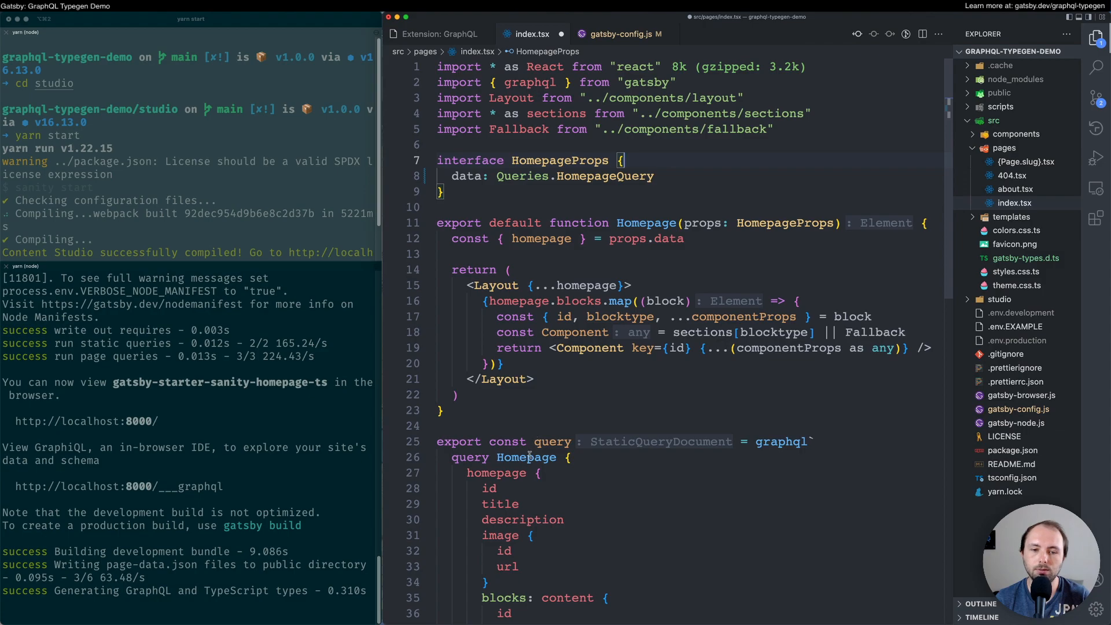
{"action": "mouse_move", "coordinate": [605, 176]}
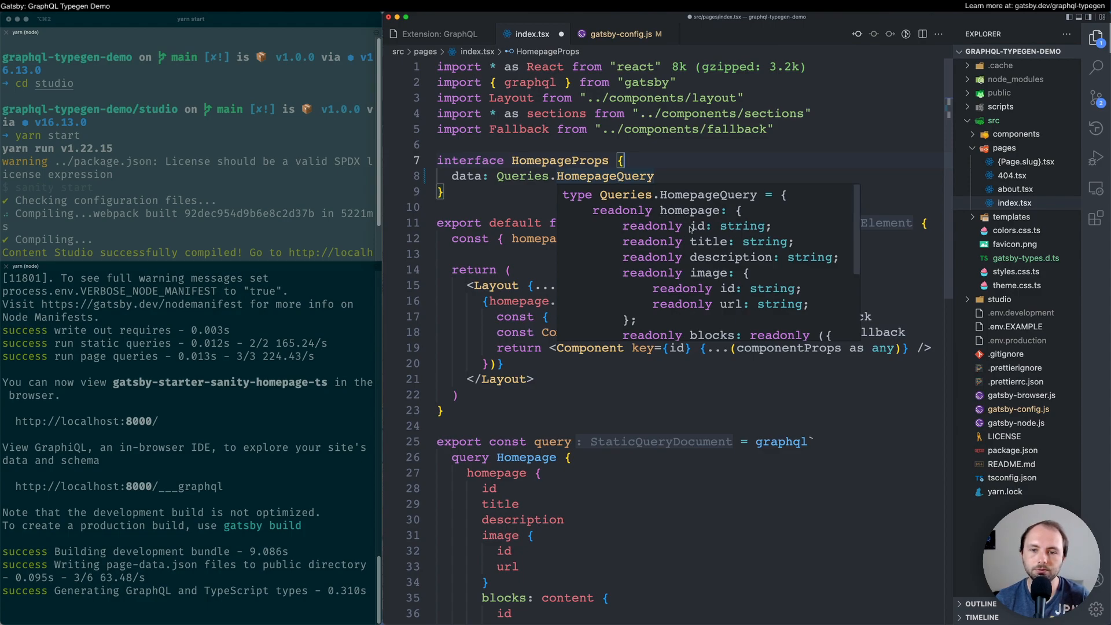
{"action": "scroll", "coordinate": [698, 245], "scroll_direction": "down", "scroll_amount": 2}
{"action": "scroll", "coordinate": [698, 245], "scroll_direction": "up", "scroll_amount": 2}
{"action": "left_click", "coordinate": [660, 175]}
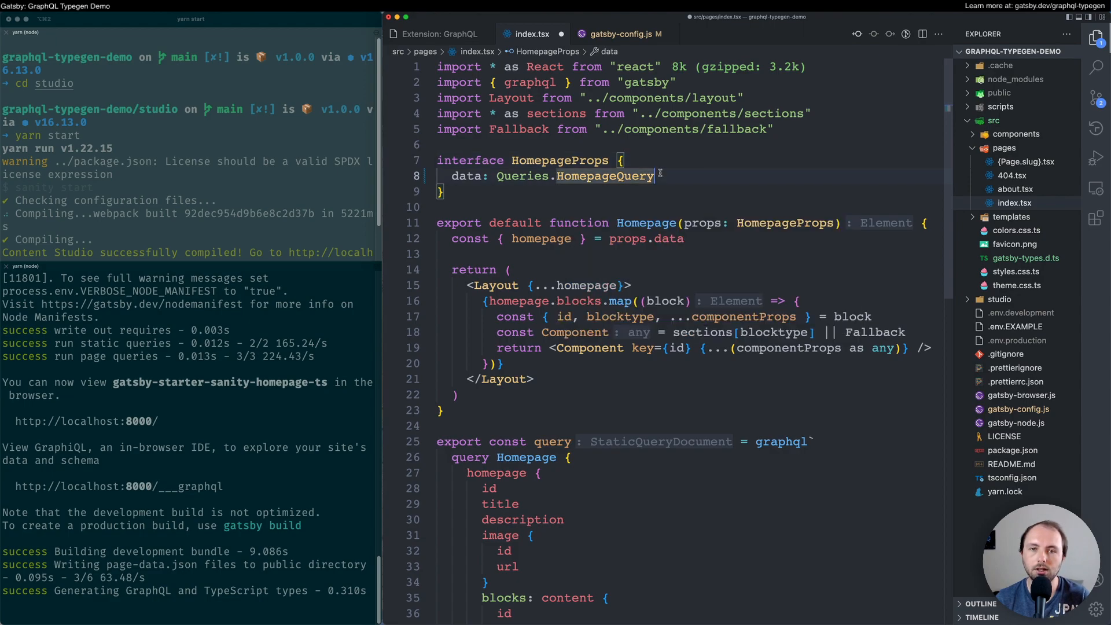
Save index.tsx and move to the browser desktop showing GraphiQL.
{"action": "key", "text": "super+s"}
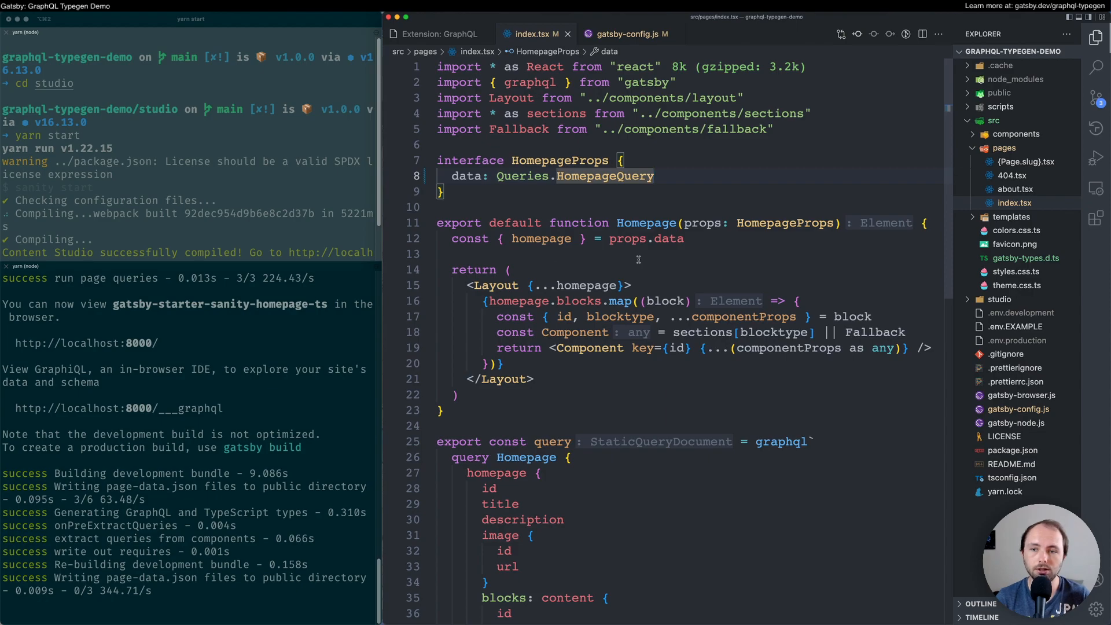
{"action": "key", "text": "ctrl+Right"}
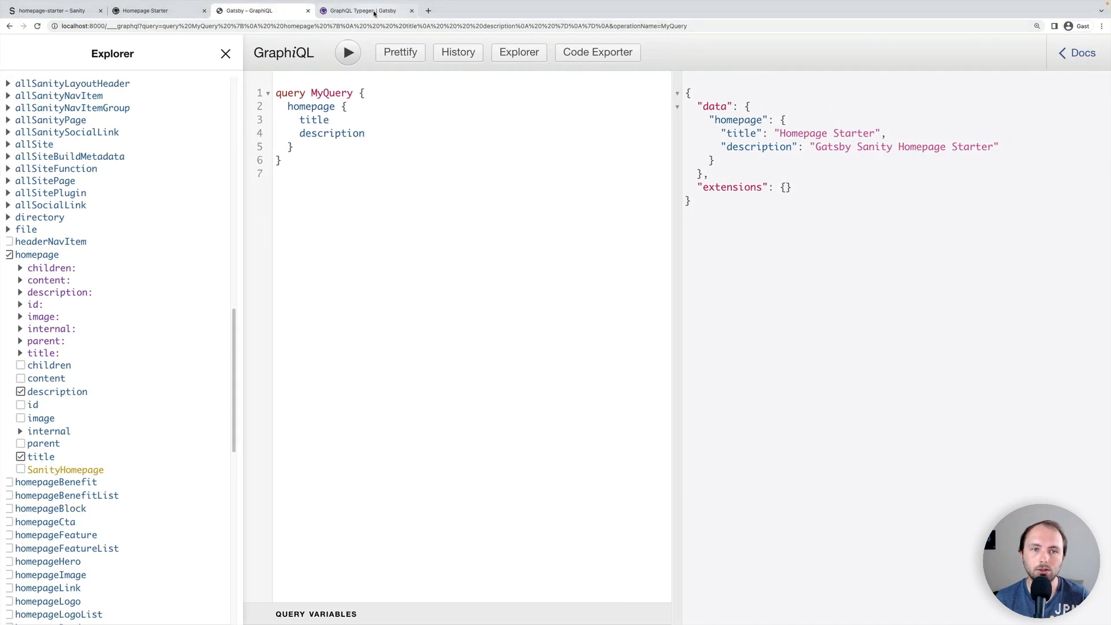
Copy the graphql.config.js snippet from the Gatsby GraphQL Typegen docs and return to the editor.
{"action": "left_click", "coordinate": [374, 11]}
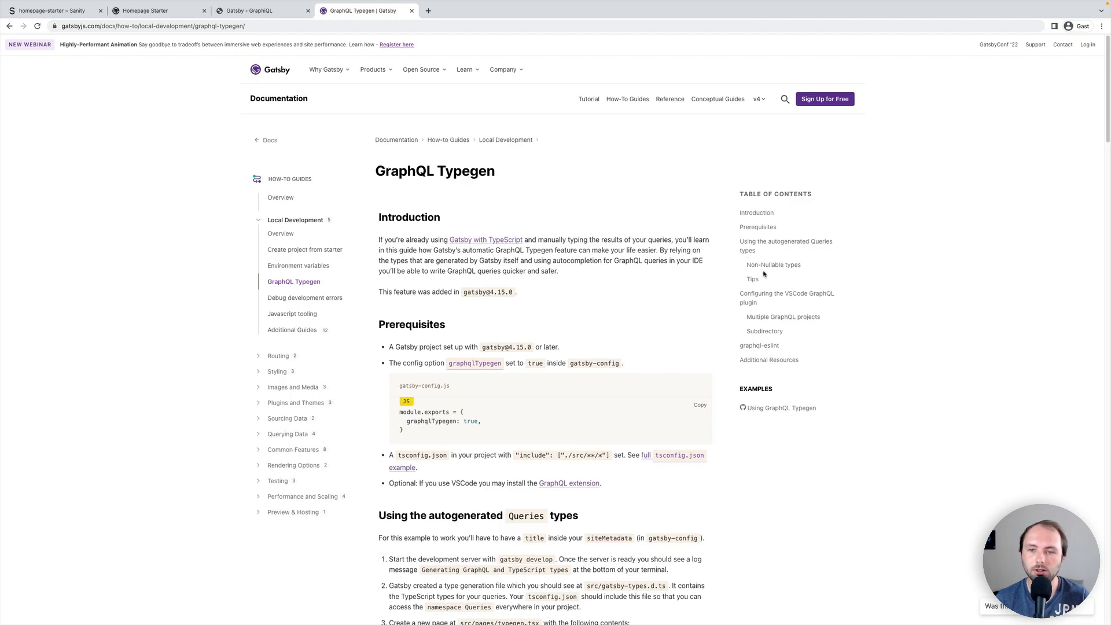
{"action": "left_click", "coordinate": [786, 295]}
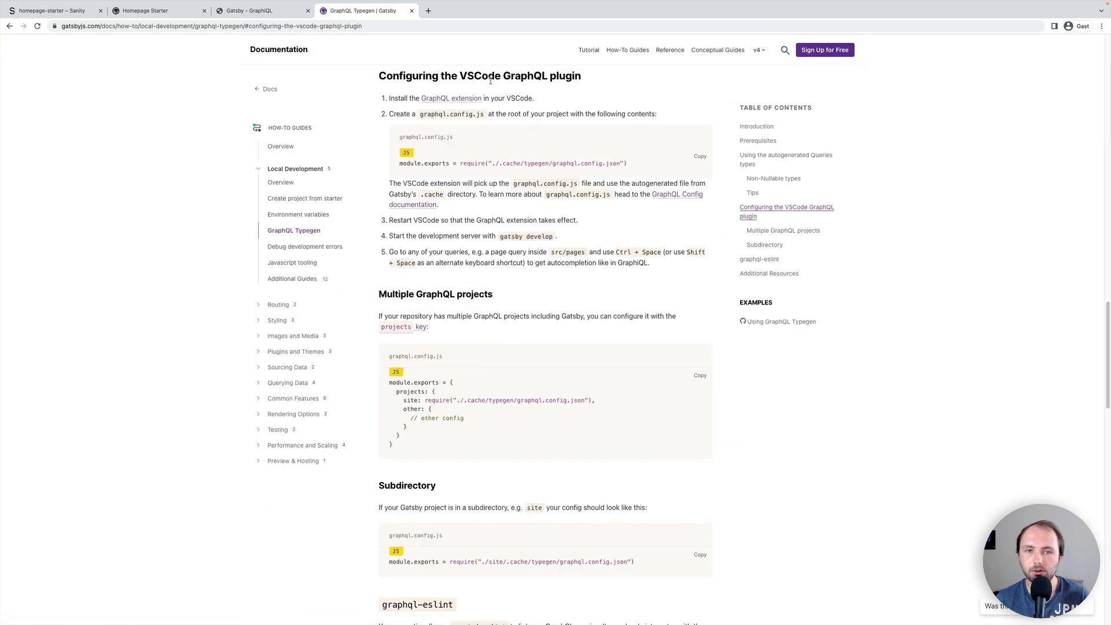
{"action": "left_click", "coordinate": [700, 156]}
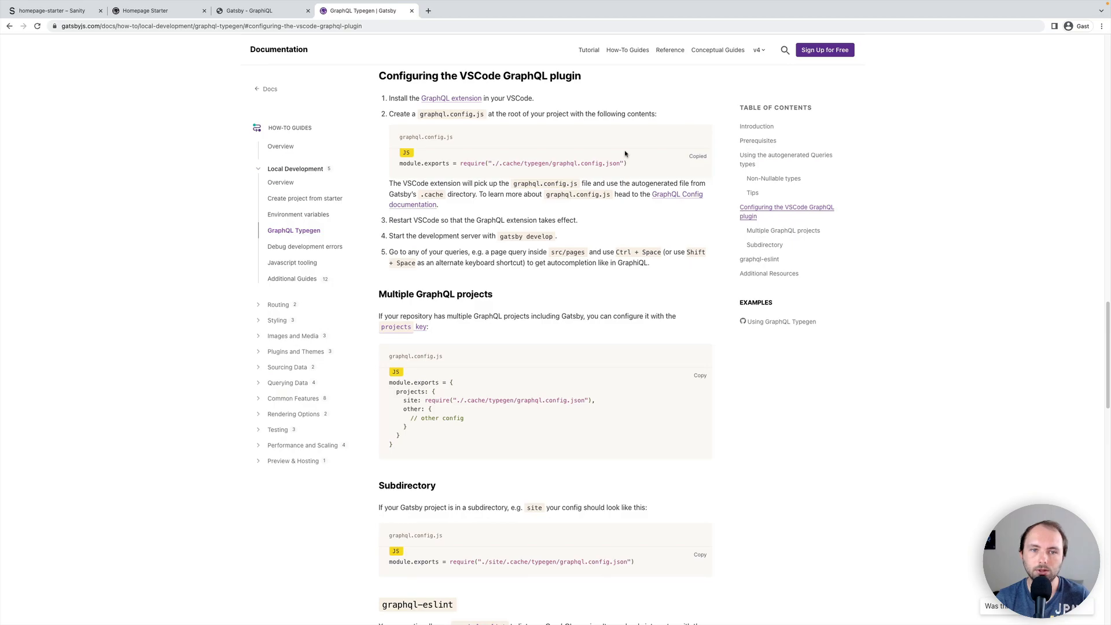
{"action": "key", "text": "super+Tab"}
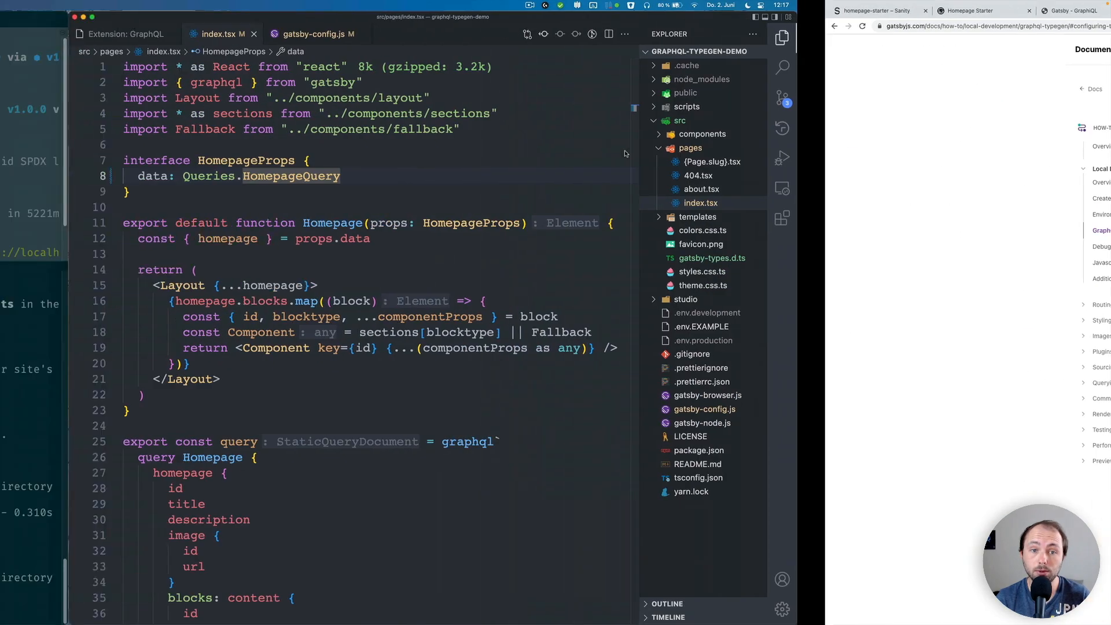
Create graphql.config.js at the project root, paste the module.exports line and save it.
{"action": "right_click", "coordinate": [1007, 486]}
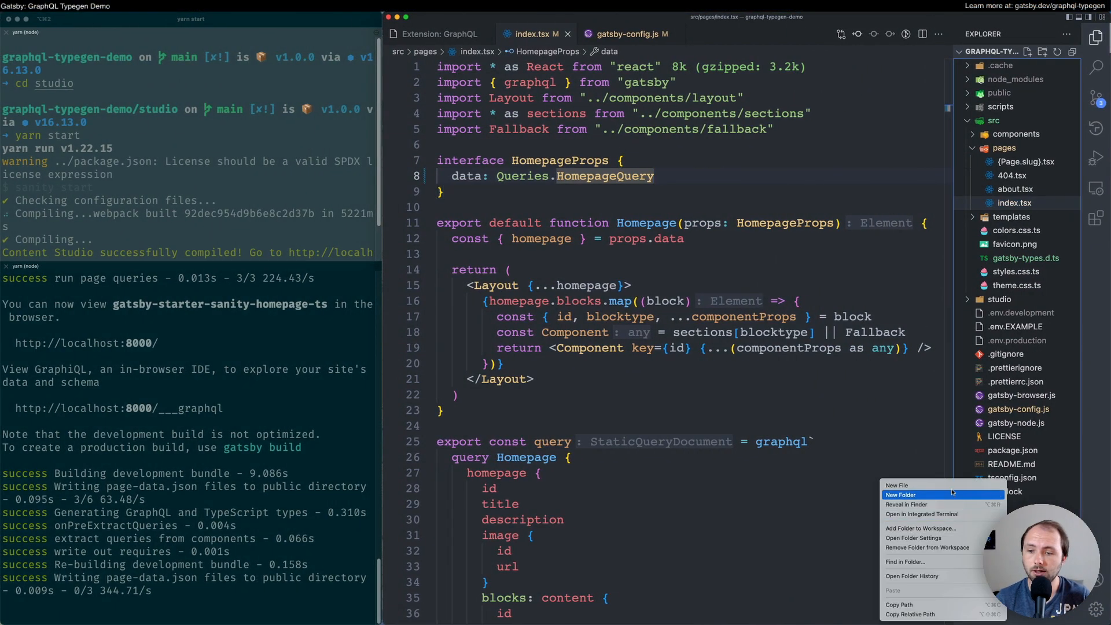
{"action": "left_click", "coordinate": [907, 484]}
{"action": "type", "text": "graphql.config.js"}
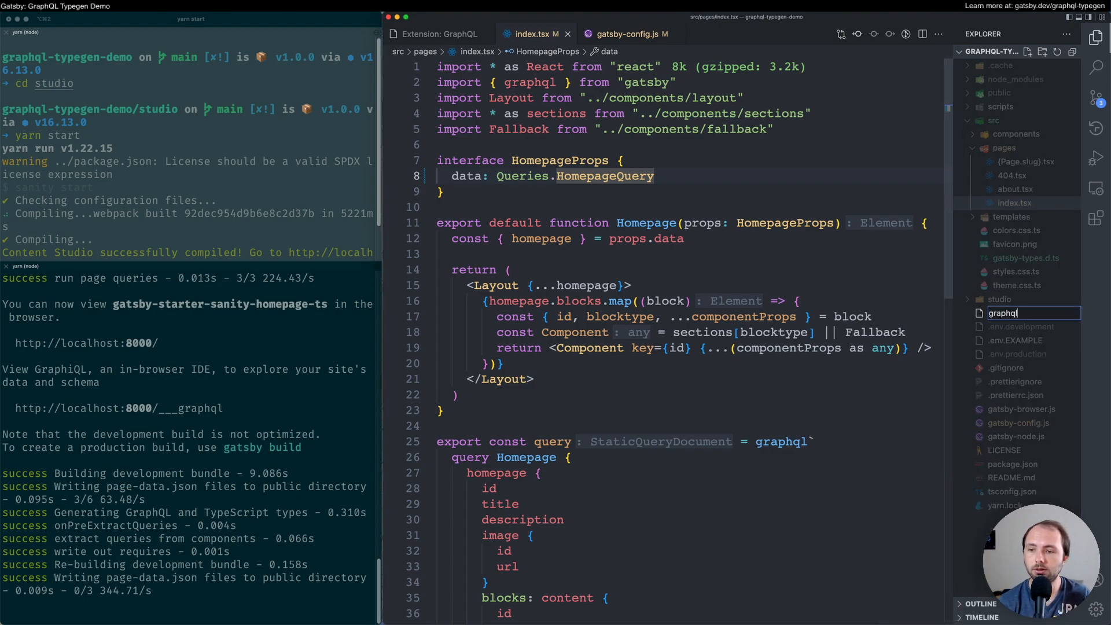
{"action": "key", "text": "Return"}
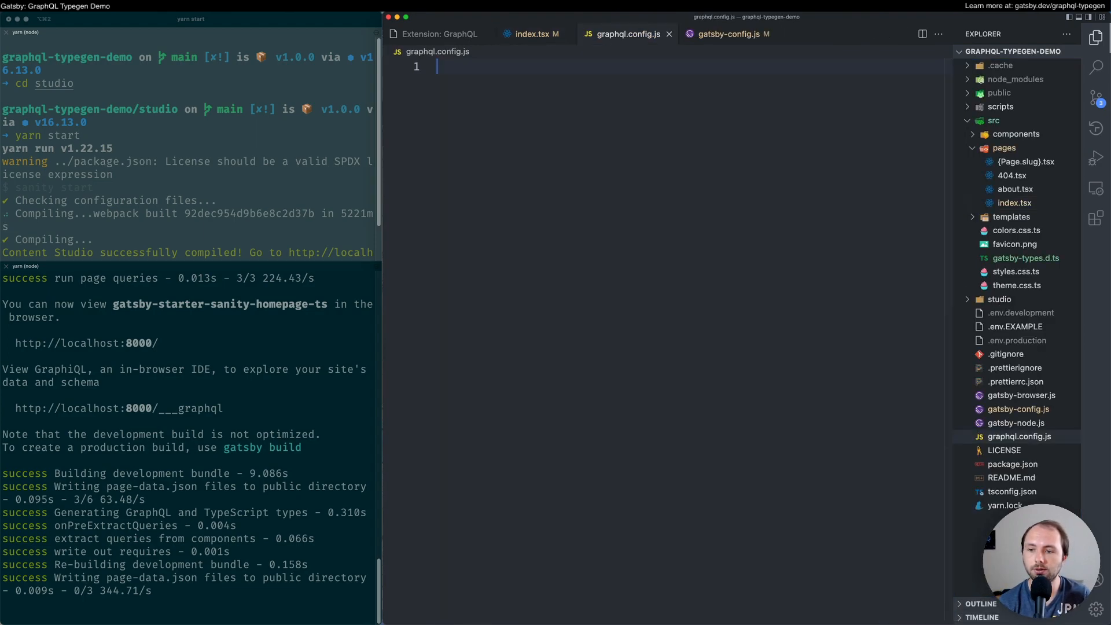
{"action": "key", "text": "super+v"}
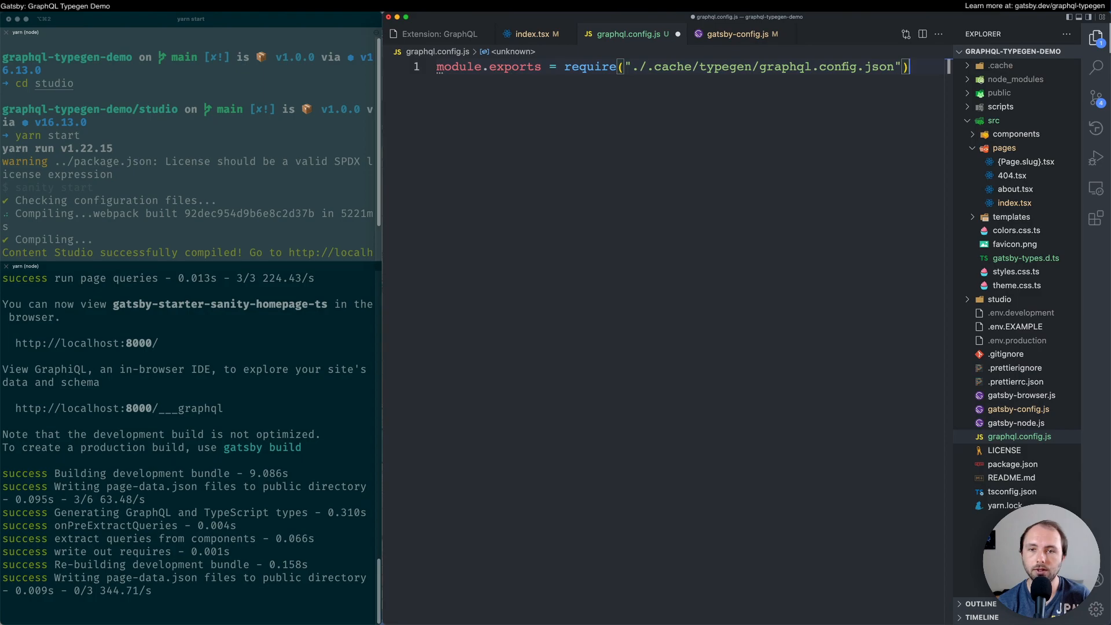
{"action": "key", "text": "super+s"}
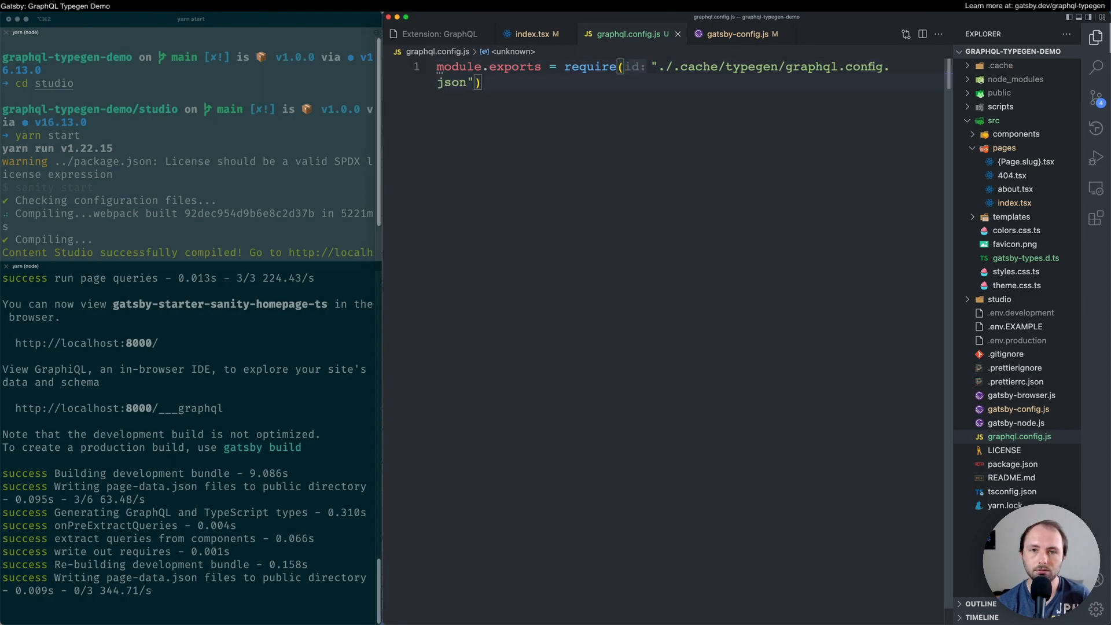
Reload the editor window via Developer: Reload Window.
{"action": "key", "text": "super+p"}
{"action": "type", "text": ">"}
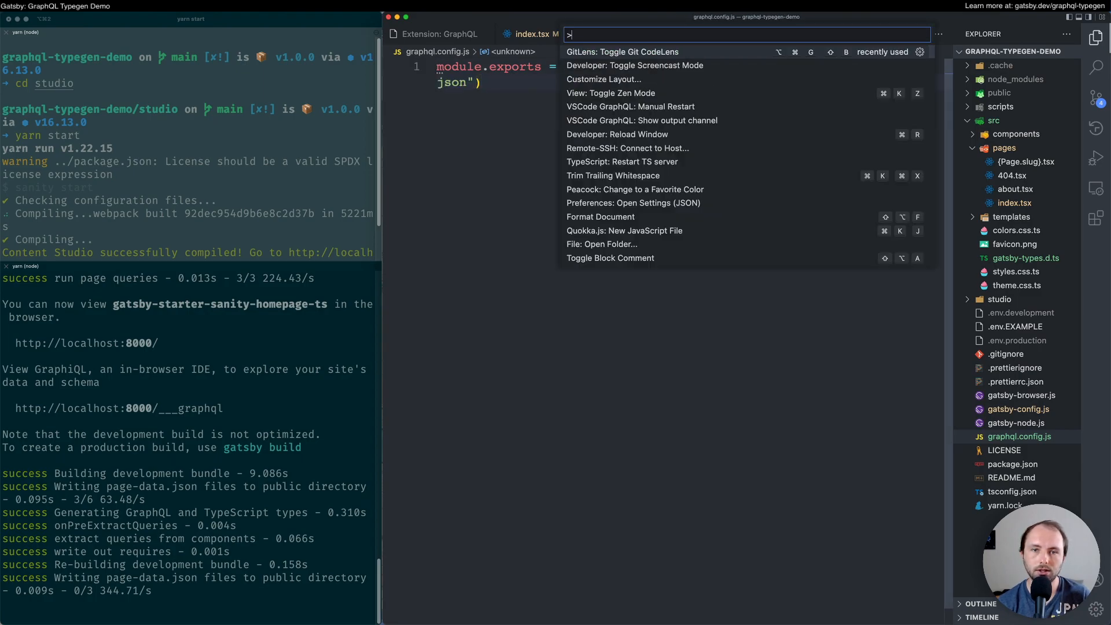
{"action": "type", "text": "relo"}
{"action": "key", "text": "Return"}
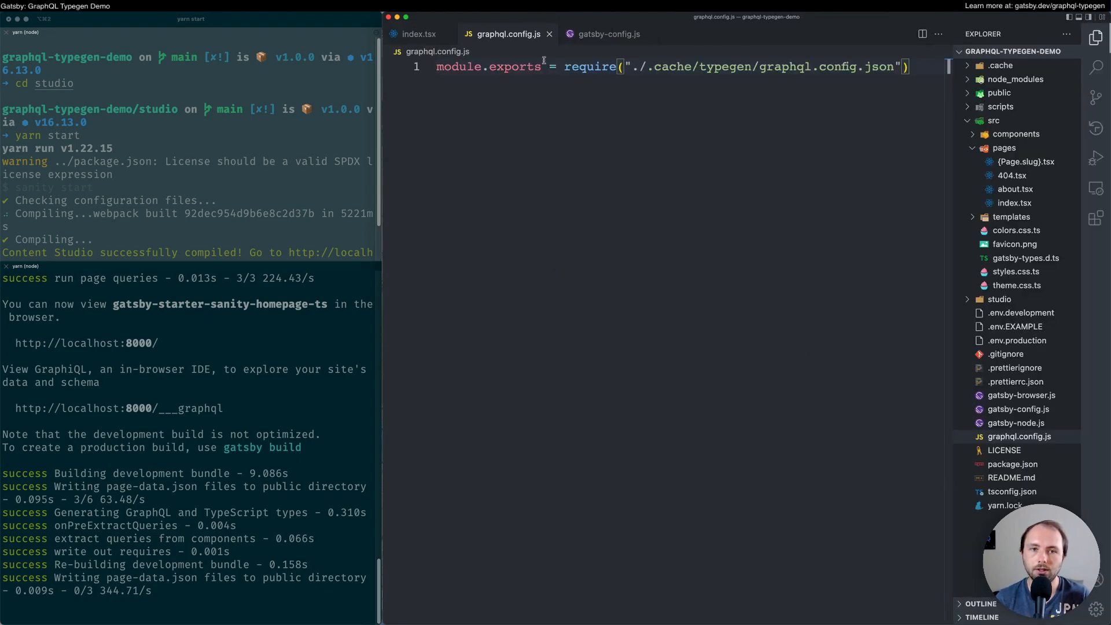
Browse the GraphQL field suggestions (children, image) below description in the homepage query, then remove the line.
{"action": "left_click", "coordinate": [428, 38]}
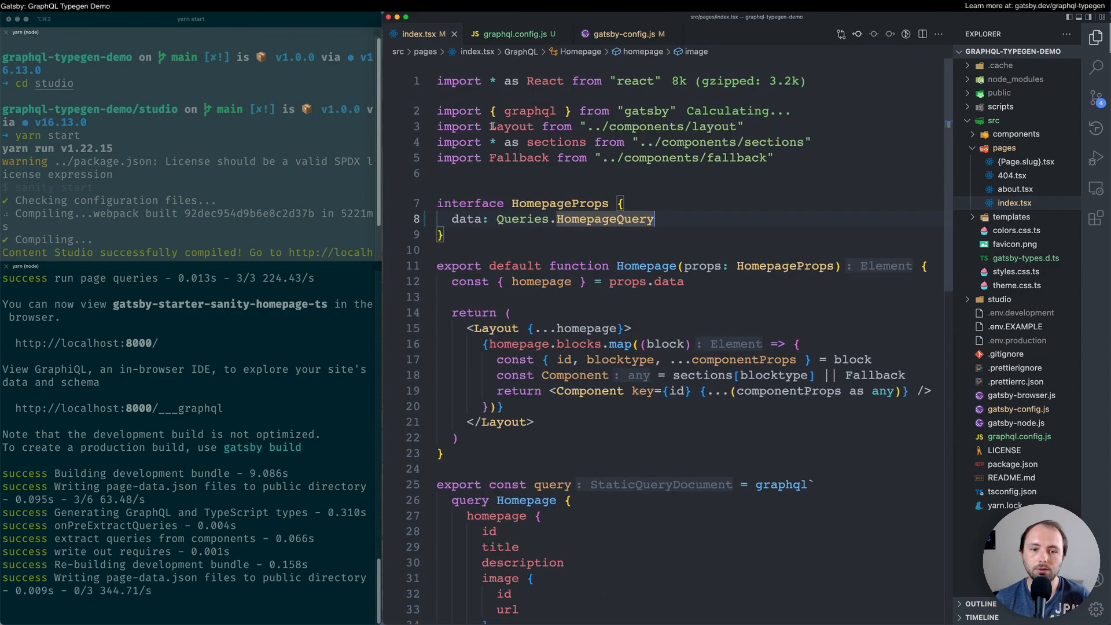
{"action": "scroll", "coordinate": [596, 295], "scroll_direction": "down", "scroll_amount": 3}
{"action": "scroll", "coordinate": [595, 297], "scroll_direction": "down", "scroll_amount": 2}
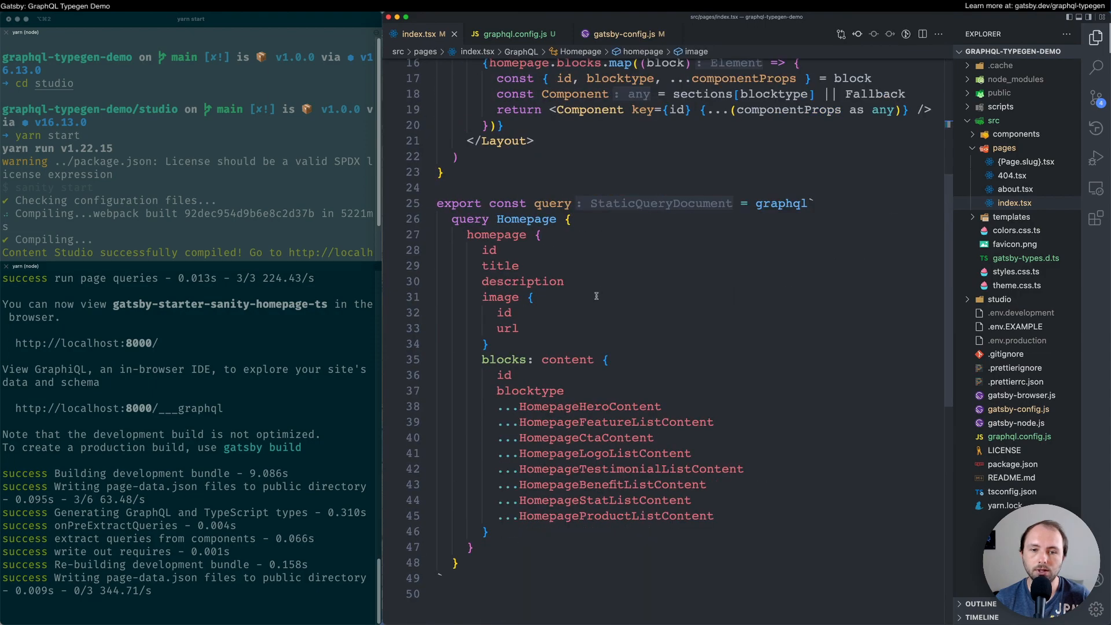
{"action": "left_click", "coordinate": [581, 281]}
{"action": "key", "text": "Return"}
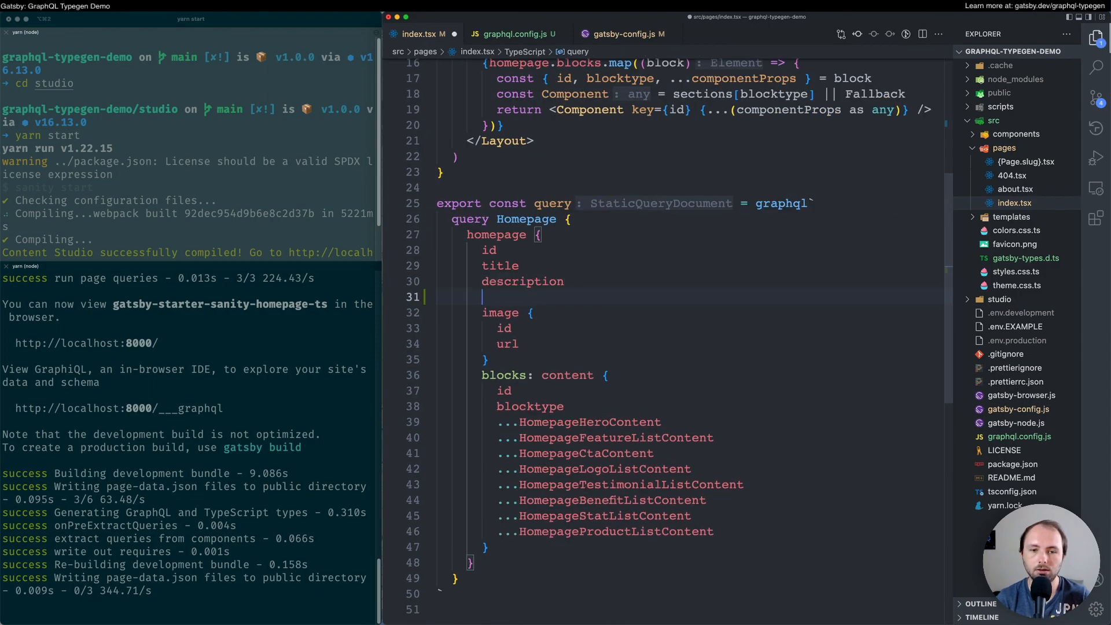
{"action": "key", "text": "ctrl+space"}
{"action": "key", "text": "Down"}
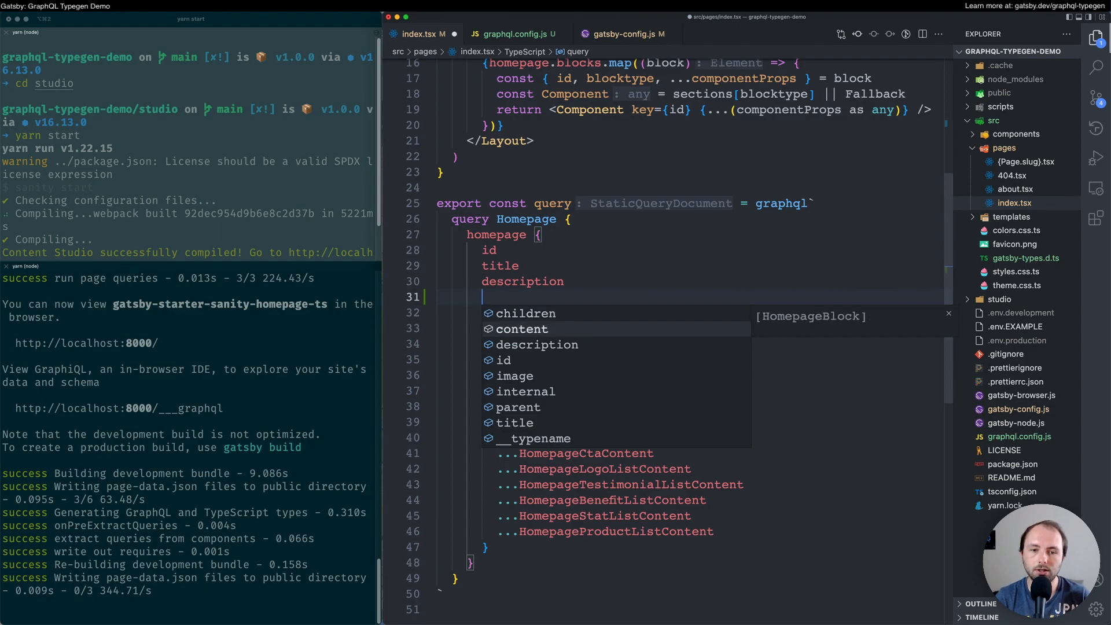
{"action": "key", "text": "Down"}
{"action": "key", "text": "Down"}
{"action": "key", "text": "Down"}
{"action": "key", "text": "Down"}
{"action": "key", "text": "Down"}
{"action": "key", "text": "Down"}
{"action": "key", "text": "Down"}
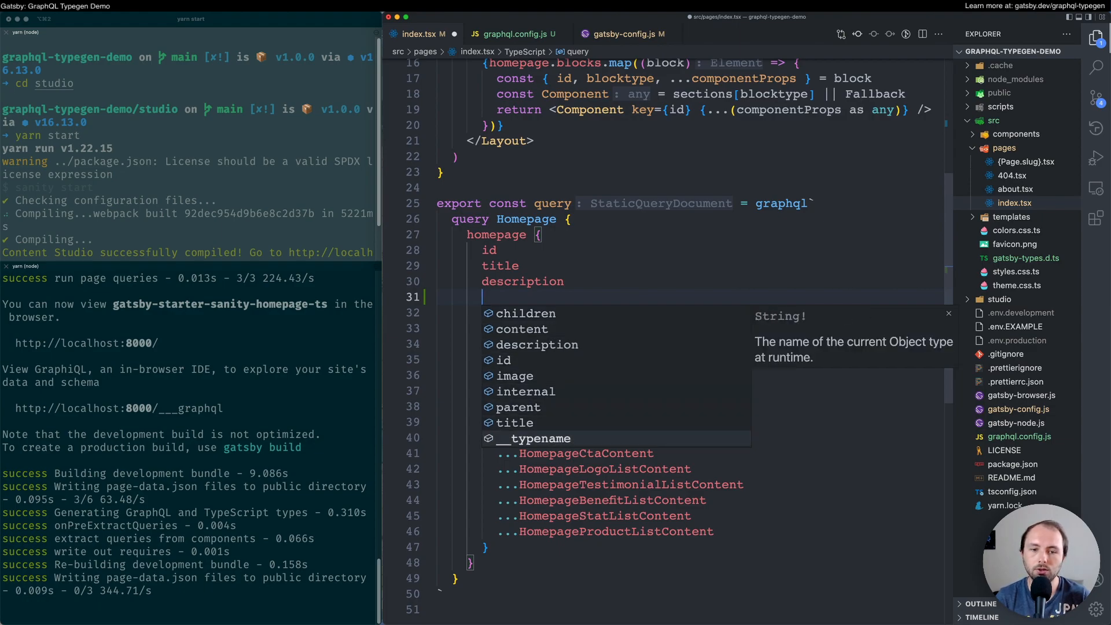
{"action": "key", "text": "Up"}
{"action": "key", "text": "Up"}
{"action": "key", "text": "Up"}
{"action": "key", "text": "Up"}
{"action": "key", "text": "Up"}
{"action": "key", "text": "Up"}
{"action": "key", "text": "Up"}
{"action": "key", "text": "Up"}
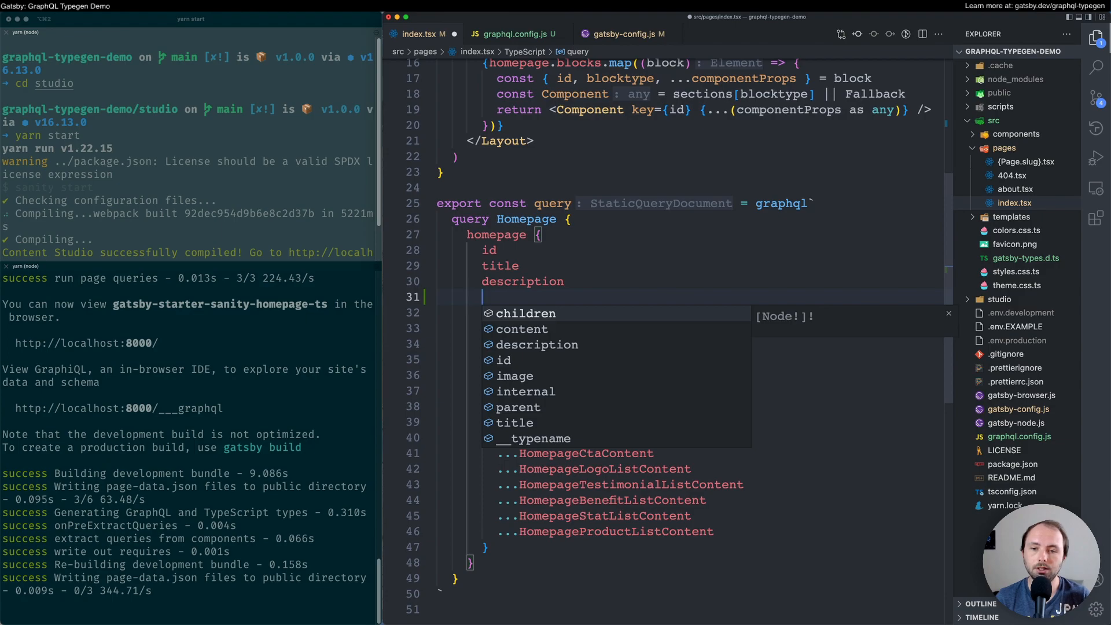
{"action": "key", "text": "Down"}
{"action": "key", "text": "Down"}
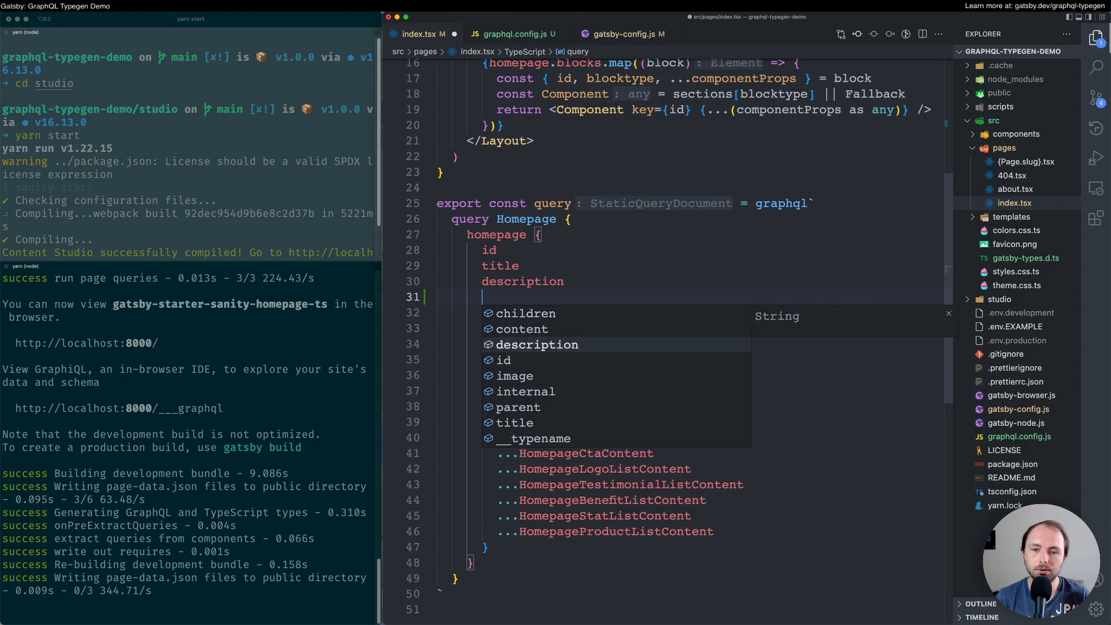
{"action": "key", "text": "Down"}
{"action": "key", "text": "Down"}
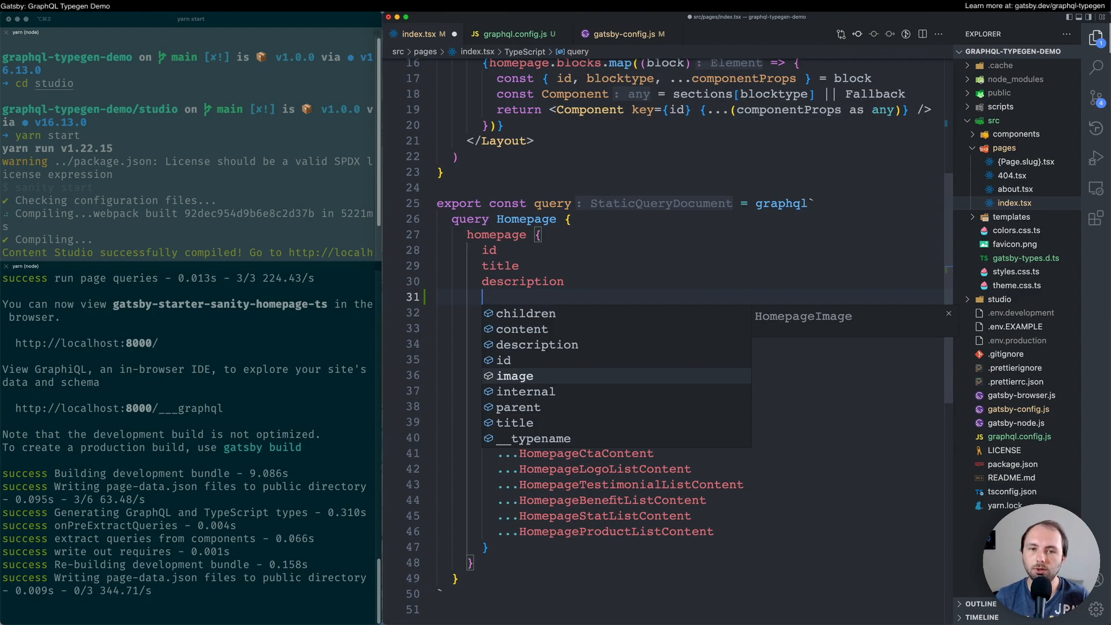
{"action": "key", "text": "Down"}
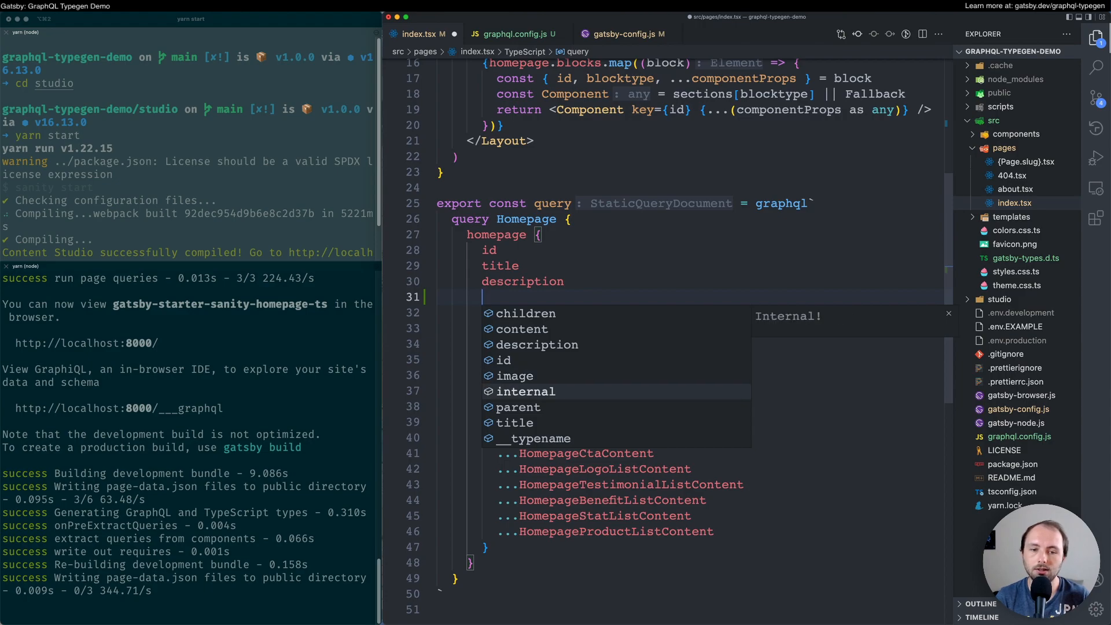
{"action": "key", "text": "Down"}
{"action": "key", "text": "Down"}
{"action": "key", "text": "Up"}
{"action": "key", "text": "Up"}
{"action": "key", "text": "Up"}
{"action": "key", "text": "Up"}
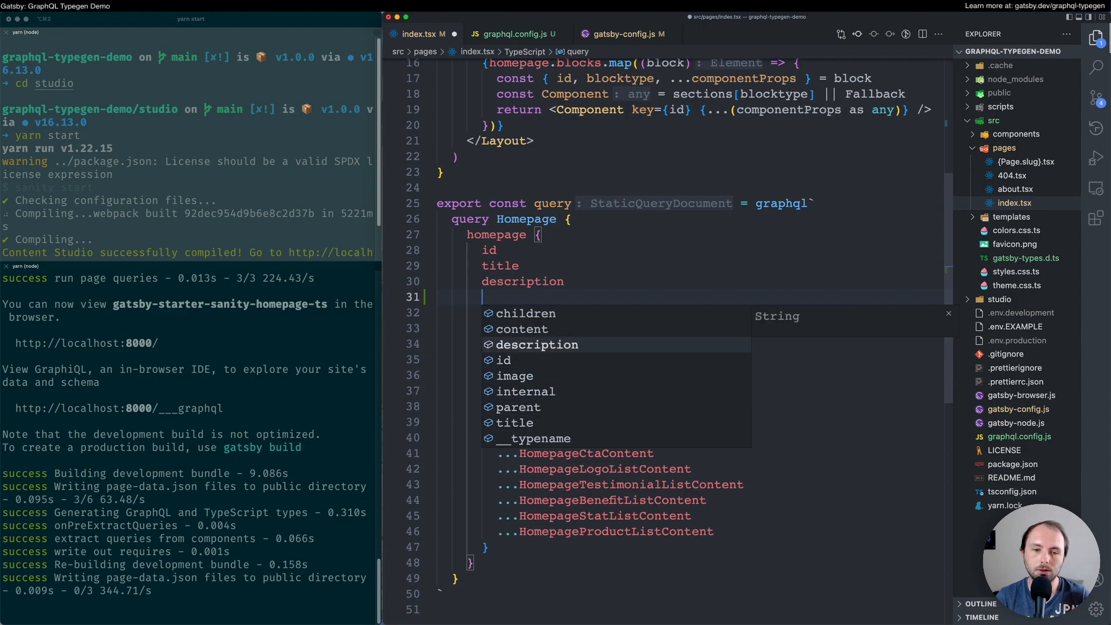
{"action": "key", "text": "Escape"}
{"action": "key", "text": "BackSpace"}
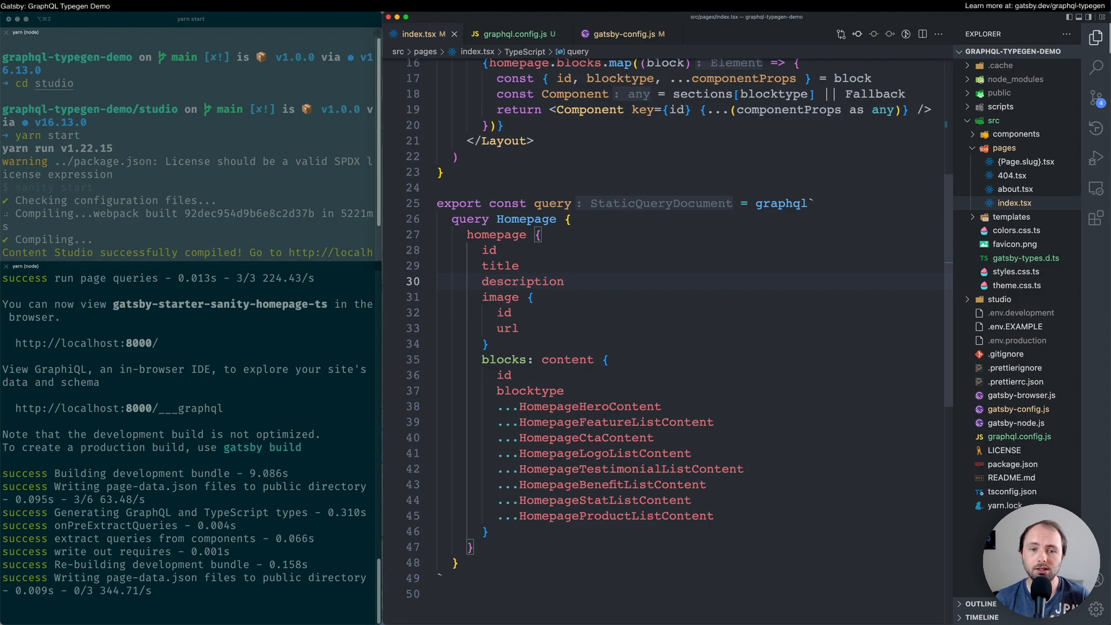
Switch to the browser and show the GraphQL Typegen guide's introduction and prerequisites.
{"action": "key", "text": "alt+Tab"}
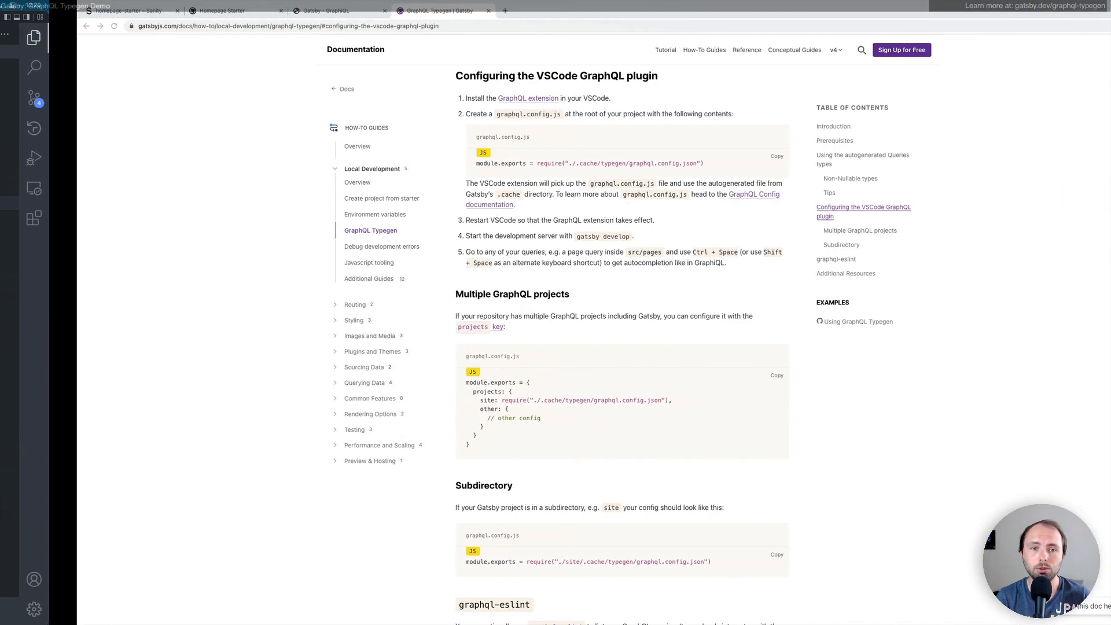
{"action": "scroll", "coordinate": [581, 286], "scroll_direction": "up", "scroll_amount": 8}
{"action": "scroll", "coordinate": [572, 270], "scroll_direction": "up", "scroll_amount": 8}
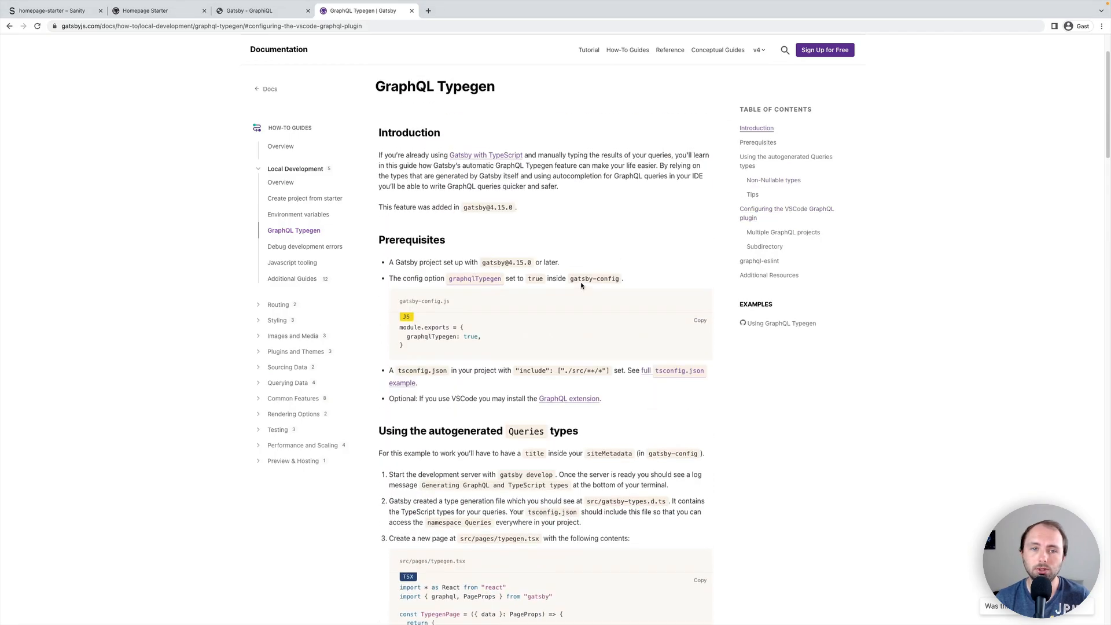
{"action": "scroll", "coordinate": [556, 243], "scroll_direction": "up", "scroll_amount": 4}
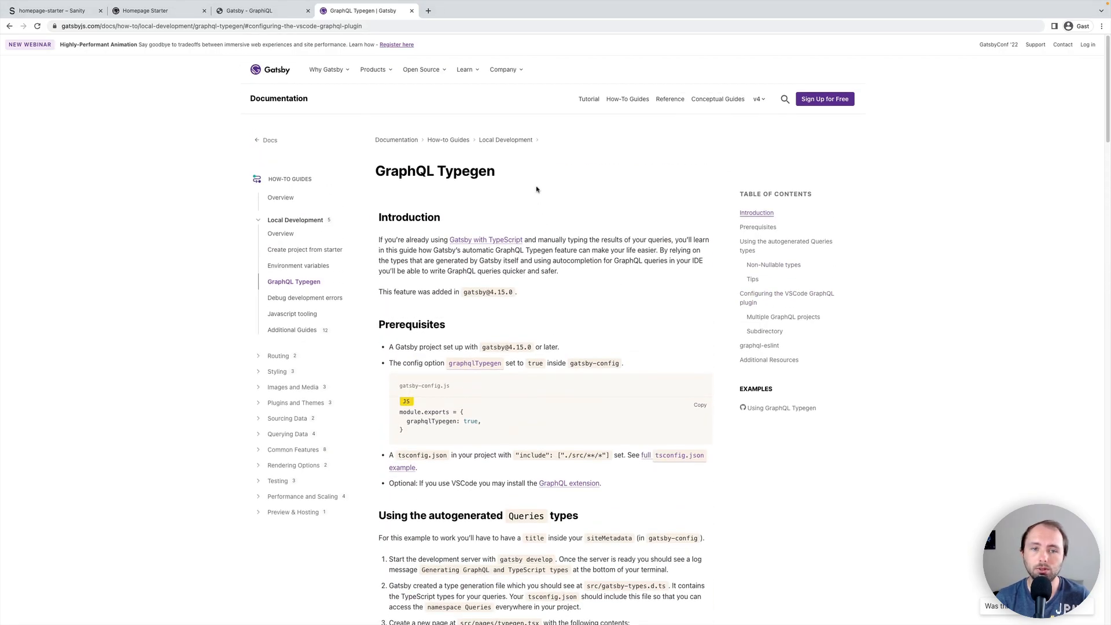